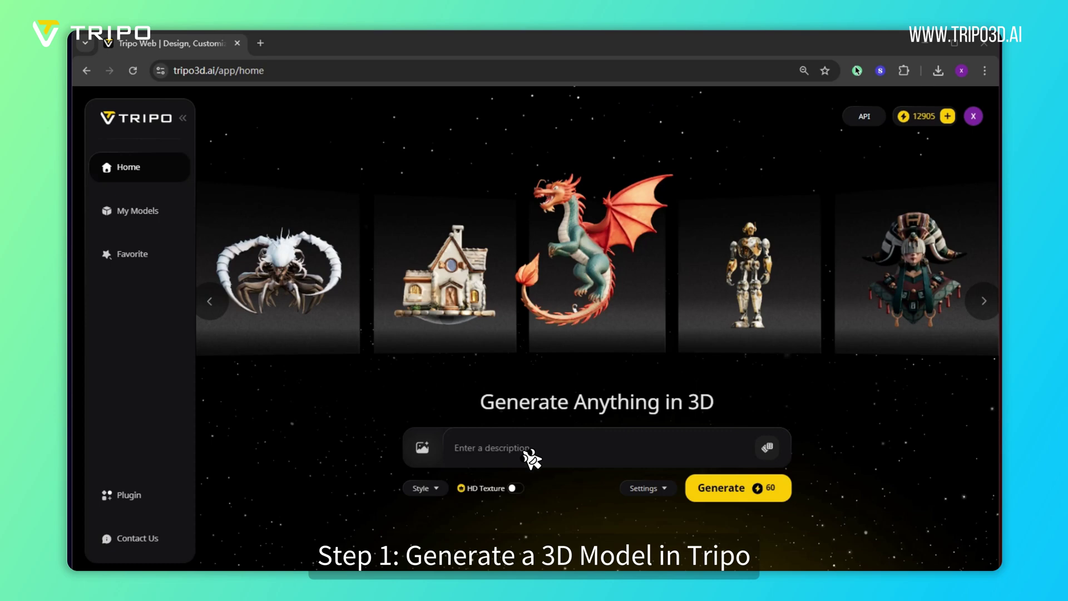
# - Generate a Tripo 3D model from the prompt 'metal texture robot' with HD Texture on
pyautogui.click(532, 457)
pyautogui.write('metal ')
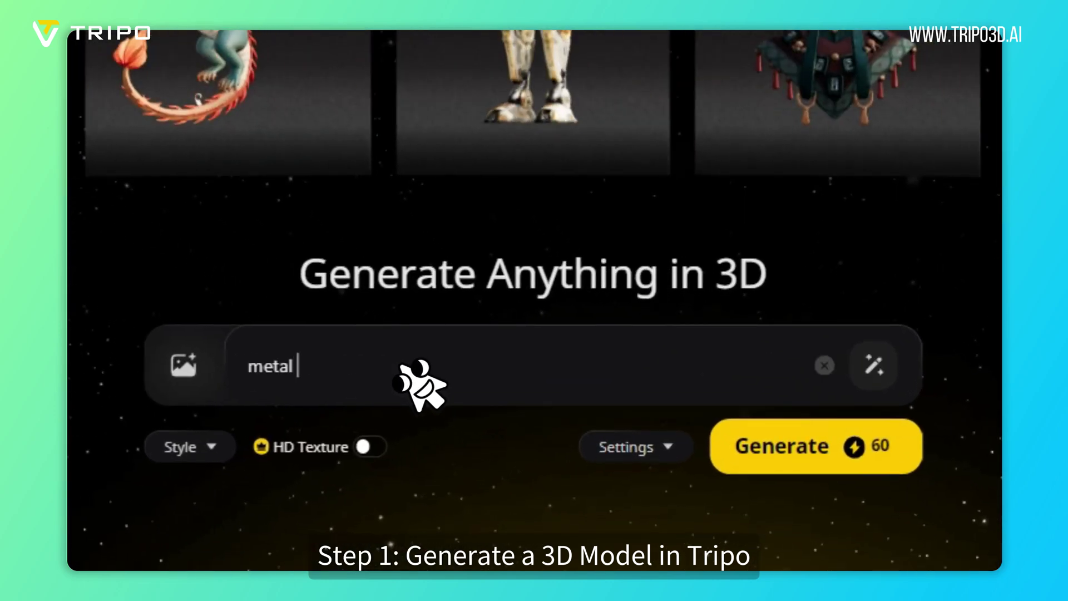
pyautogui.write('texture robot')
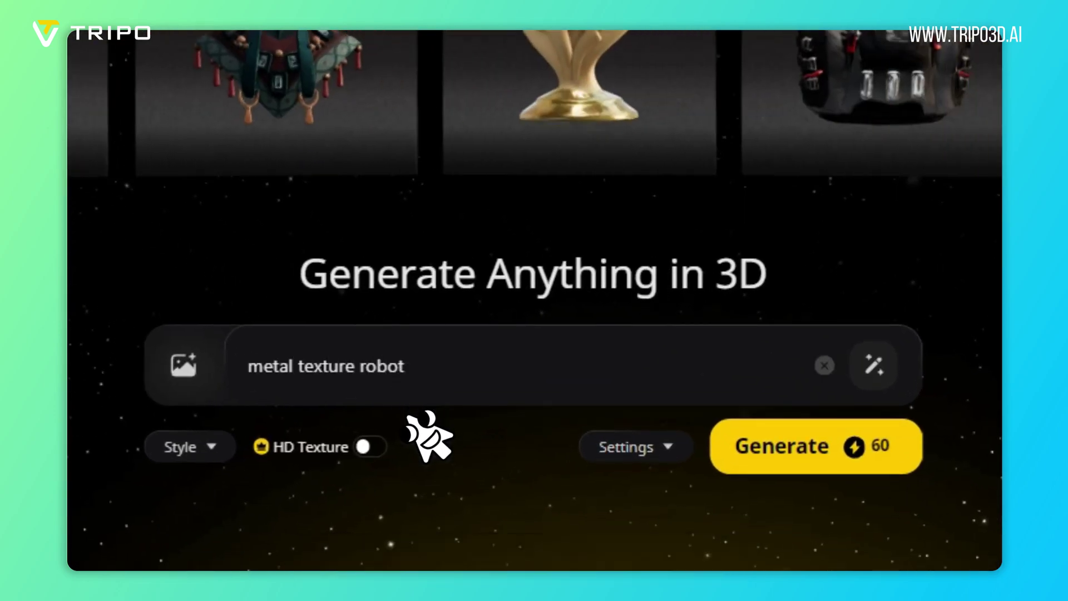
pyautogui.click(800, 460)
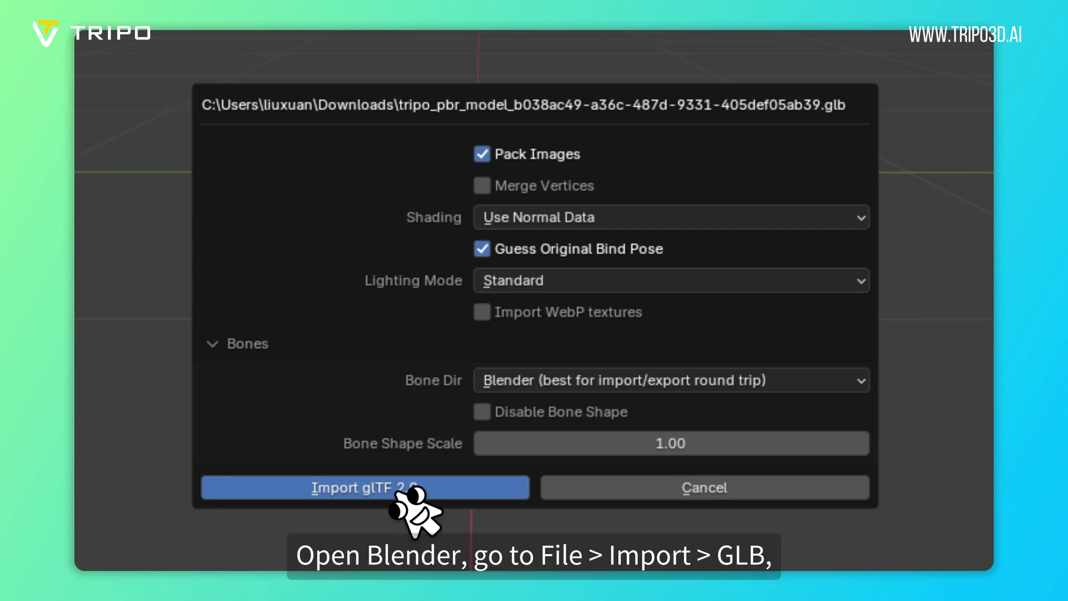
# - Import the robot GLB into Blender and raise it to Z 0.49757 m so it stands on the grid
pyautogui.click(405, 492)
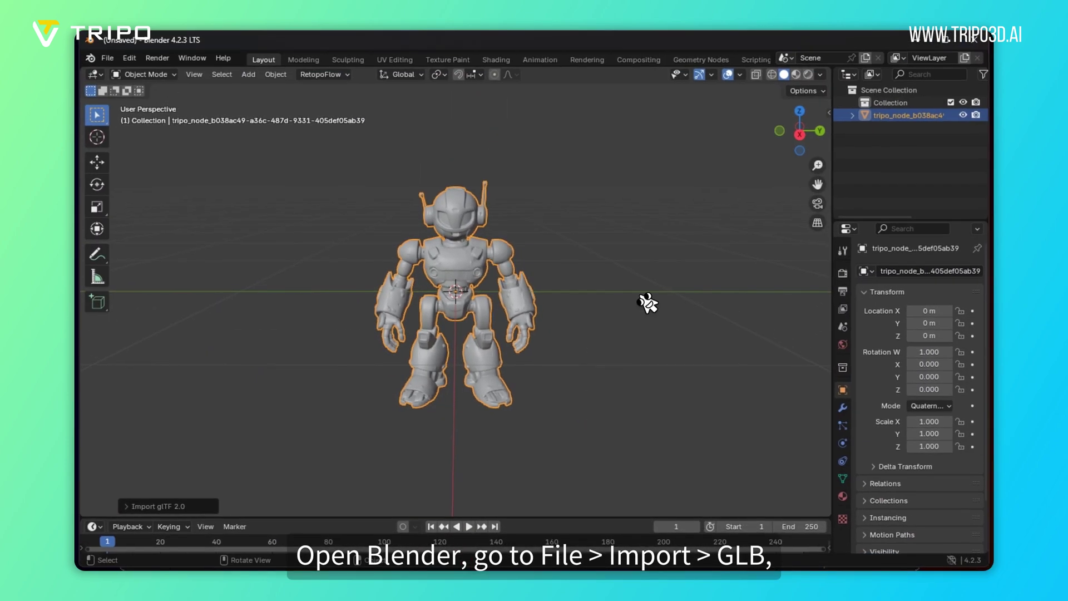
pyautogui.moveTo(648, 304)
pyautogui.mouseDown()
pyautogui.moveTo(527, 306)
pyautogui.moveTo(659, 308)
pyautogui.mouseUp()
pyautogui.click(712, 76)
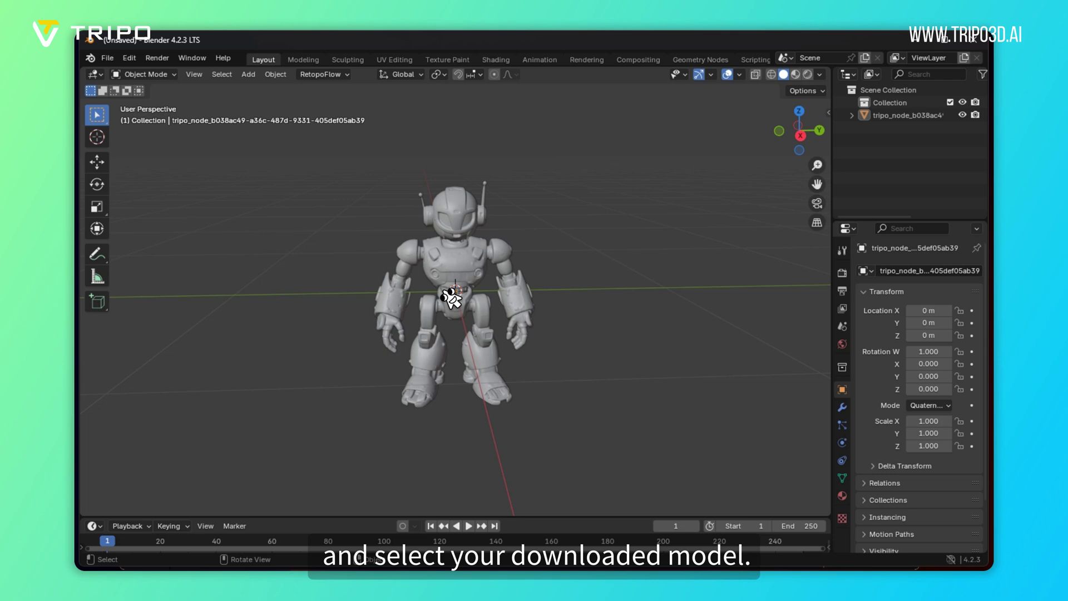
pyautogui.click(802, 137)
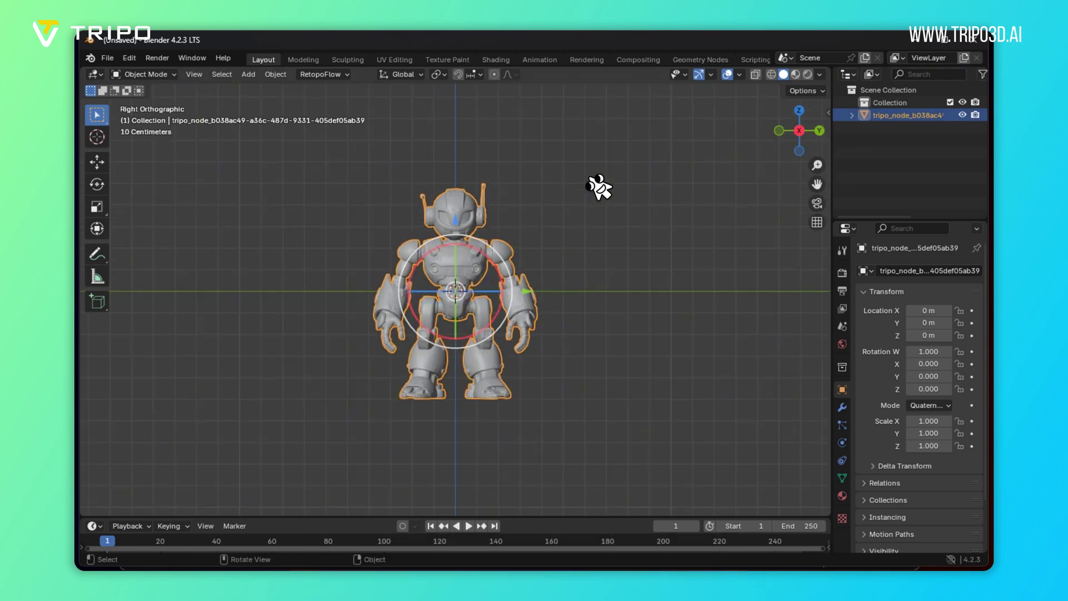
pyautogui.moveTo(457, 233); pyautogui.dragTo(461, 115)
pyautogui.moveTo(688, 205); pyautogui.dragTo(571, 243)
pyautogui.moveTo(488, 228); pyautogui.dragTo(580, 213)
pyautogui.click(107, 57)
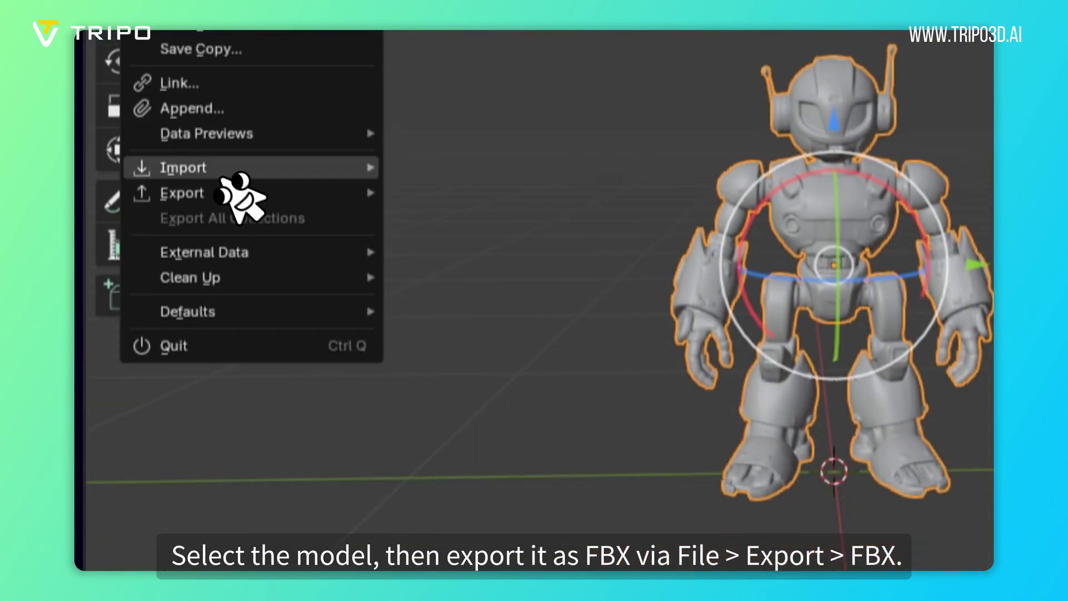
pyautogui.moveTo(159, 240)
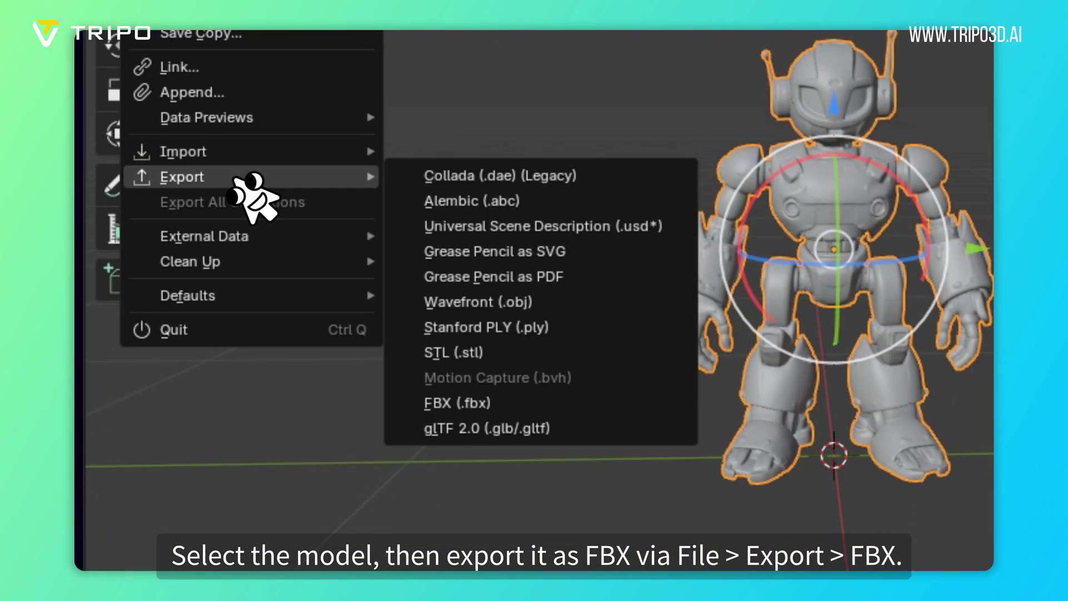
# - Export the robot as FBX, upload it to Mixamo as a character, and turn it to face forward
pyautogui.click(568, 403)
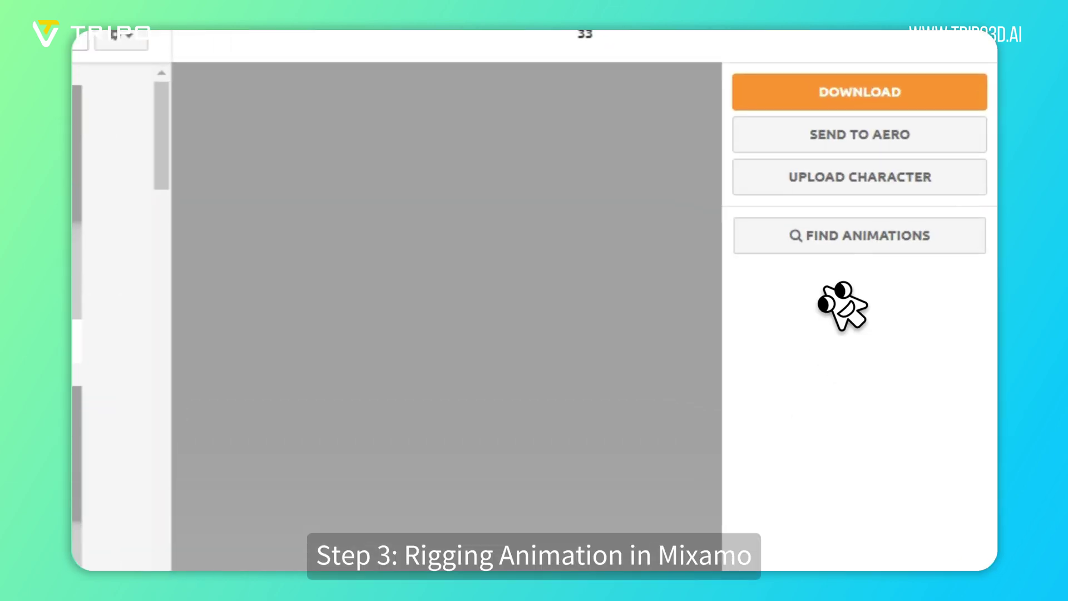
pyautogui.click(857, 177)
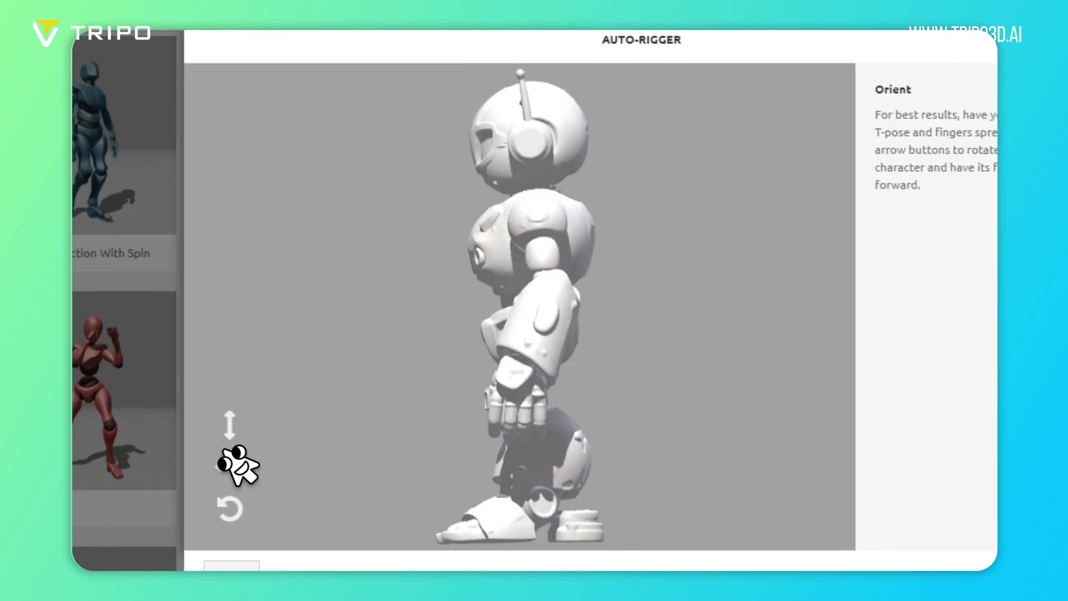
pyautogui.click(267, 444)
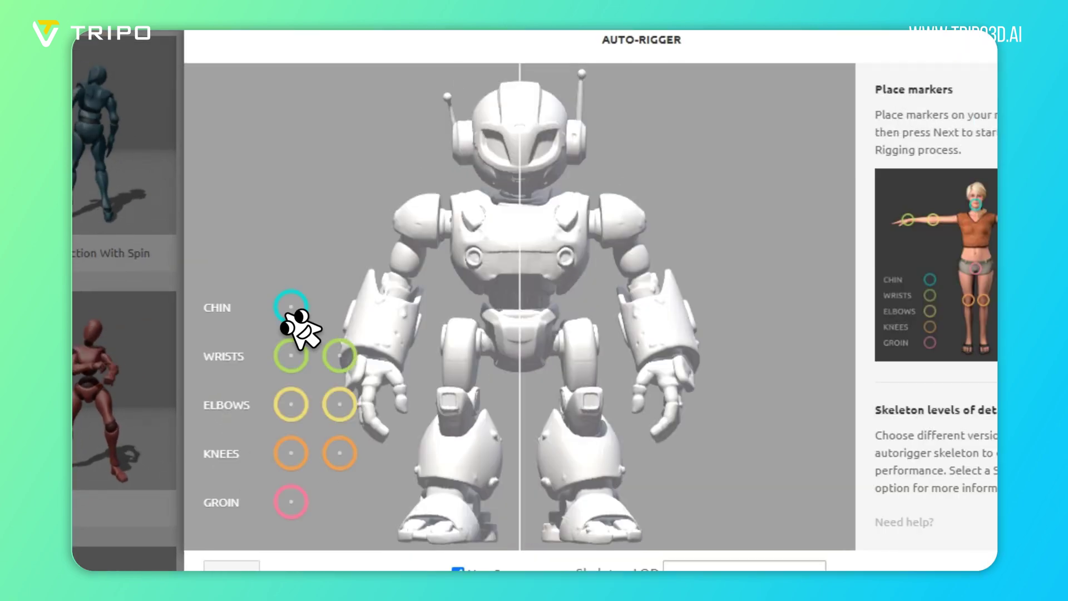
# - Place the chin, wrist, elbow, knee and groin markers and auto-rig the robot
pyautogui.moveTo(291, 308); pyautogui.dragTo(520, 185)
pyautogui.moveTo(291, 356); pyautogui.dragTo(370, 351)
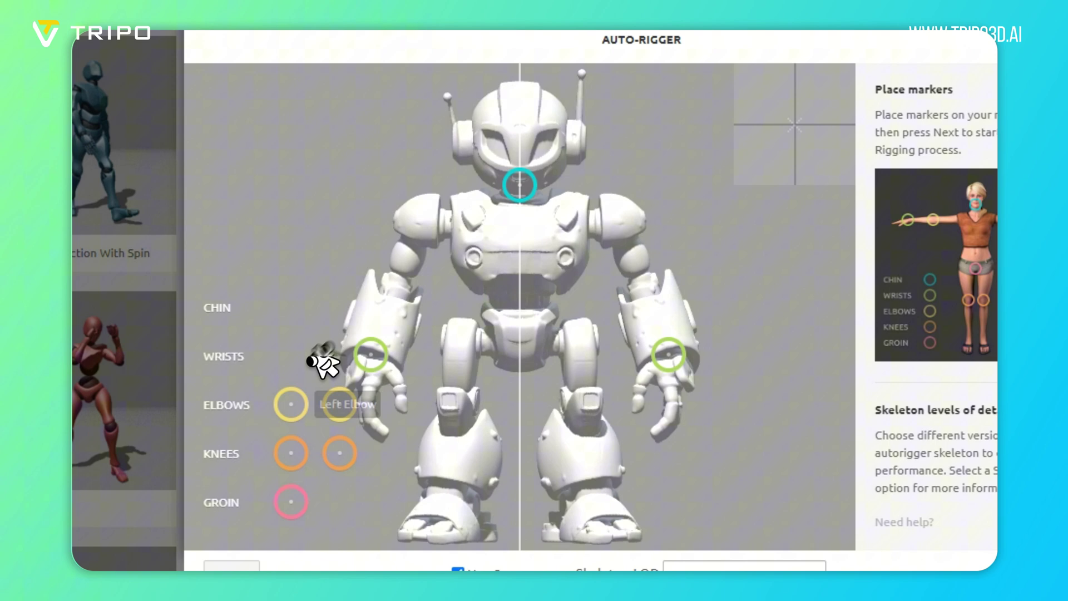
pyautogui.moveTo(291, 404); pyautogui.dragTo(398, 276)
pyautogui.moveTo(290, 452); pyautogui.dragTo(451, 404)
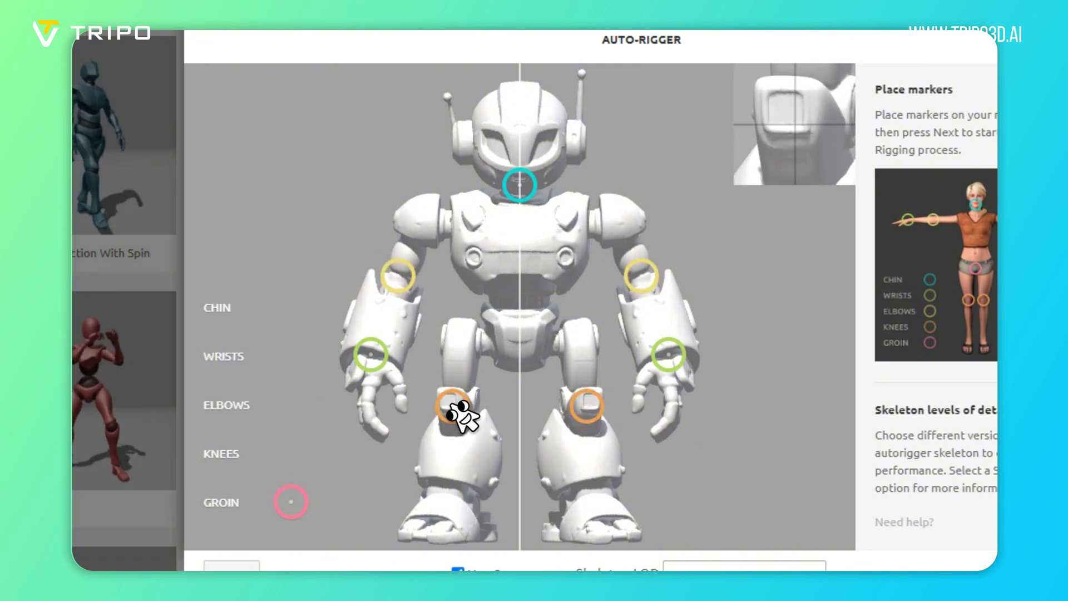
pyautogui.moveTo(290, 502); pyautogui.dragTo(519, 358)
pyautogui.click(871, 533)
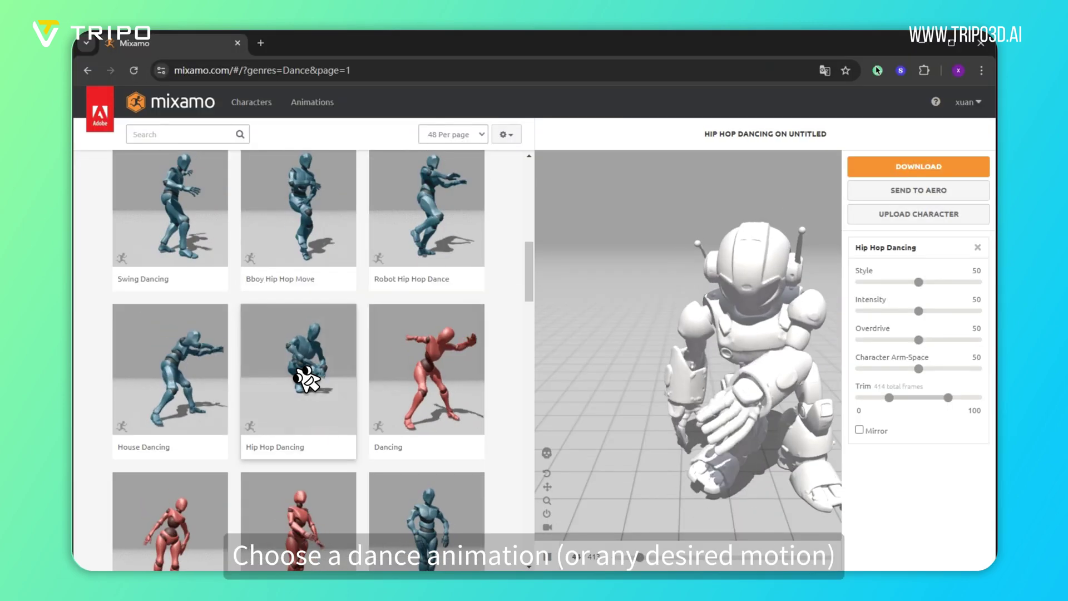
# - Apply Hip Hop Dancing and download it as FBX Binary with skin at 30 fps
pyautogui.scroll(-3, 305, 374)
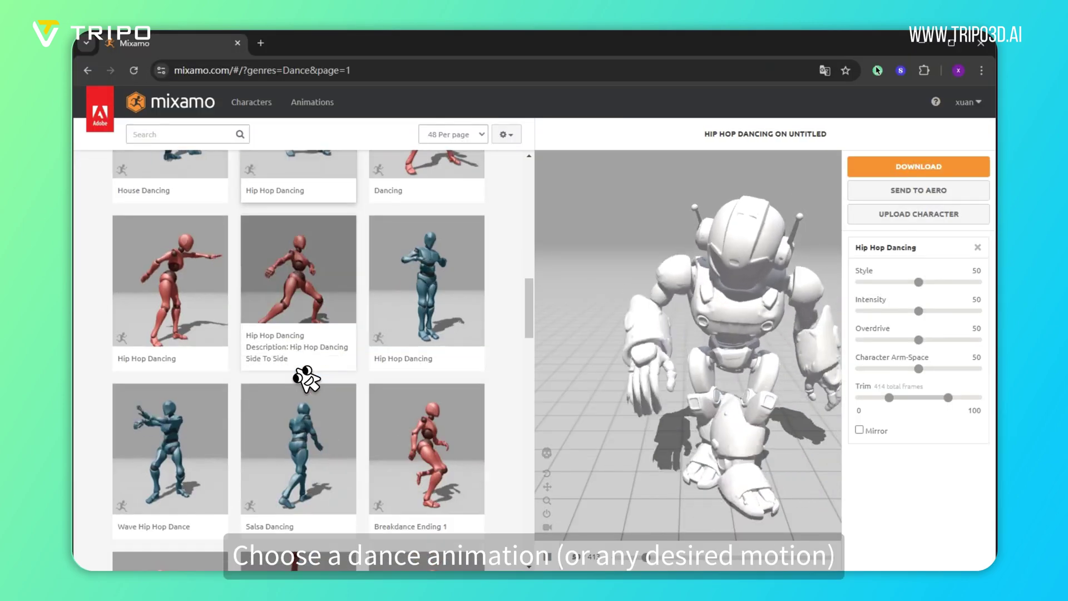
pyautogui.click(295, 305)
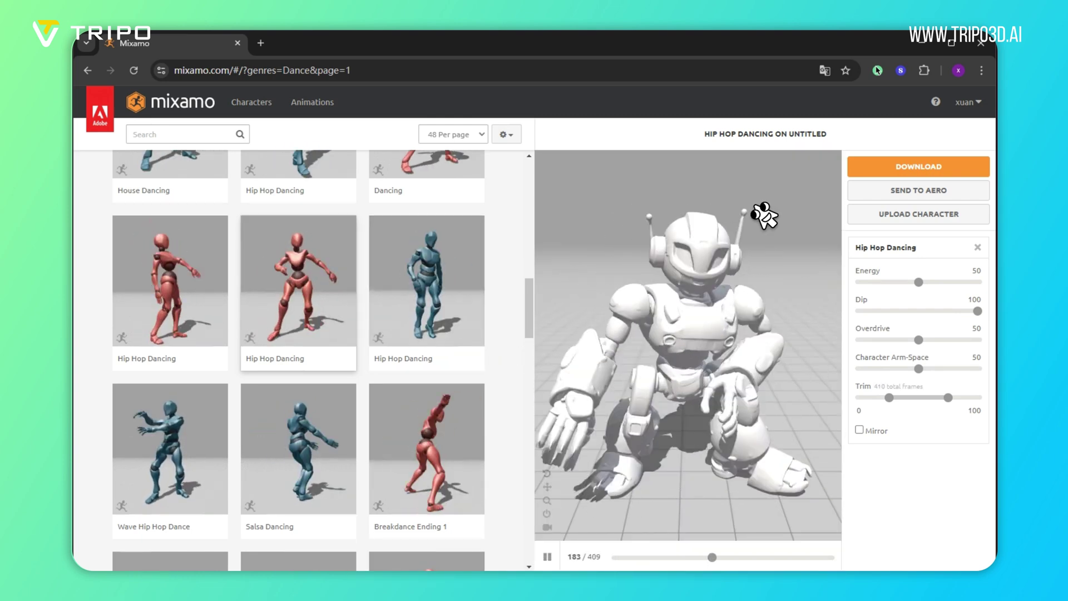
pyautogui.click(951, 168)
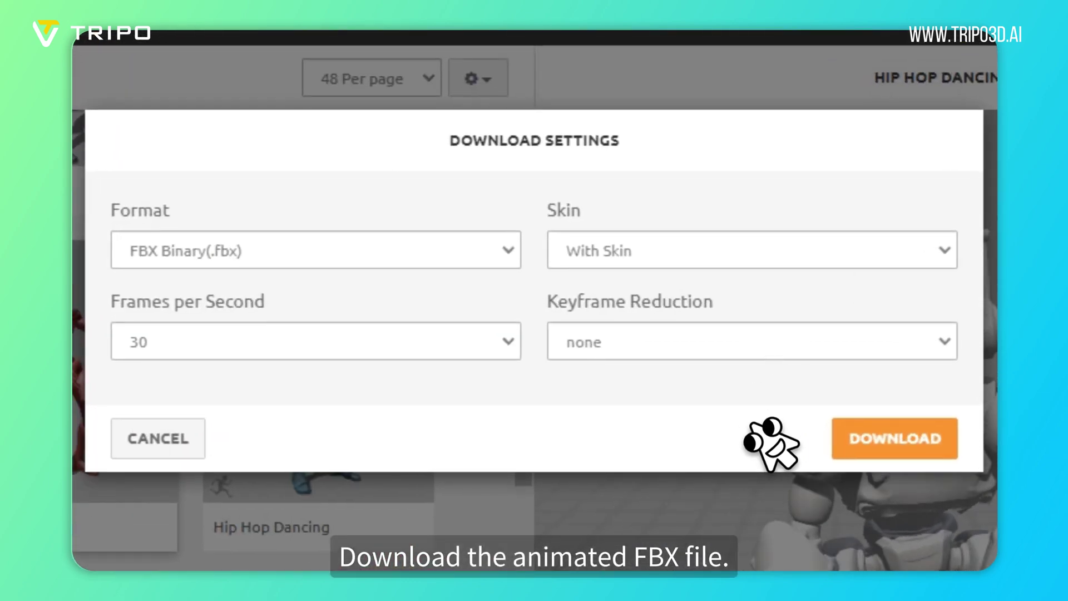
pyautogui.click(925, 445)
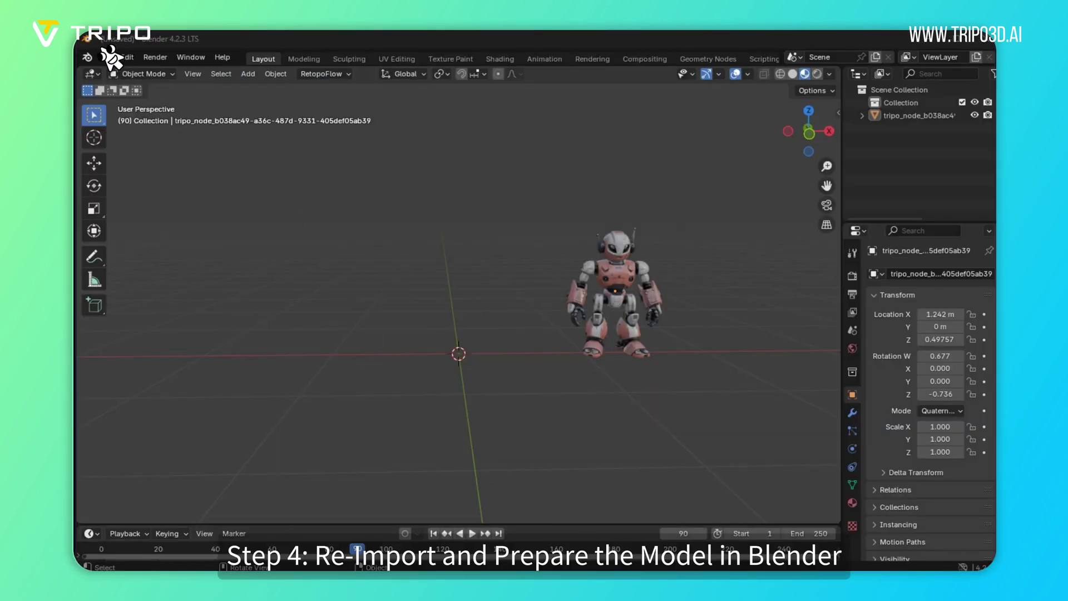
# - Import the Mixamo FBX and link the textured robot's materials onto the dancing rig
pyautogui.click(109, 56)
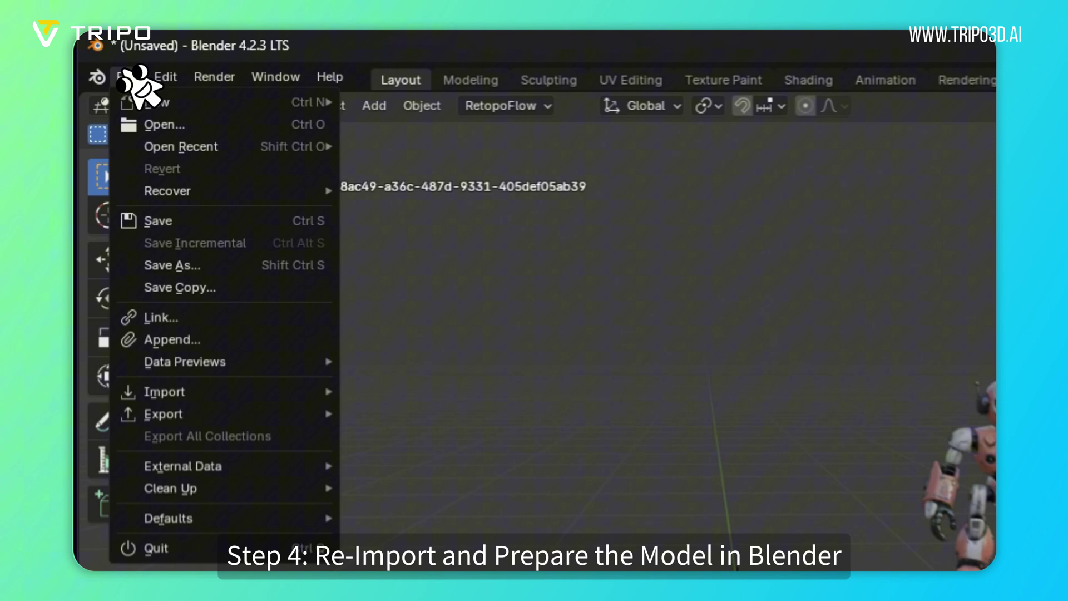
pyautogui.moveTo(146, 230)
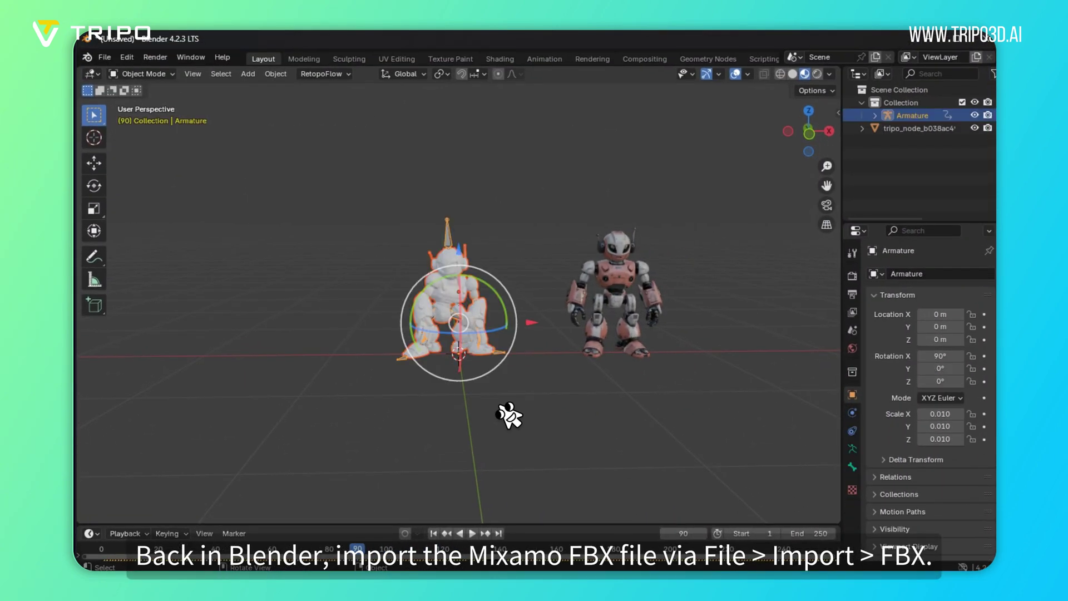
pyautogui.scroll(4, 508, 414)
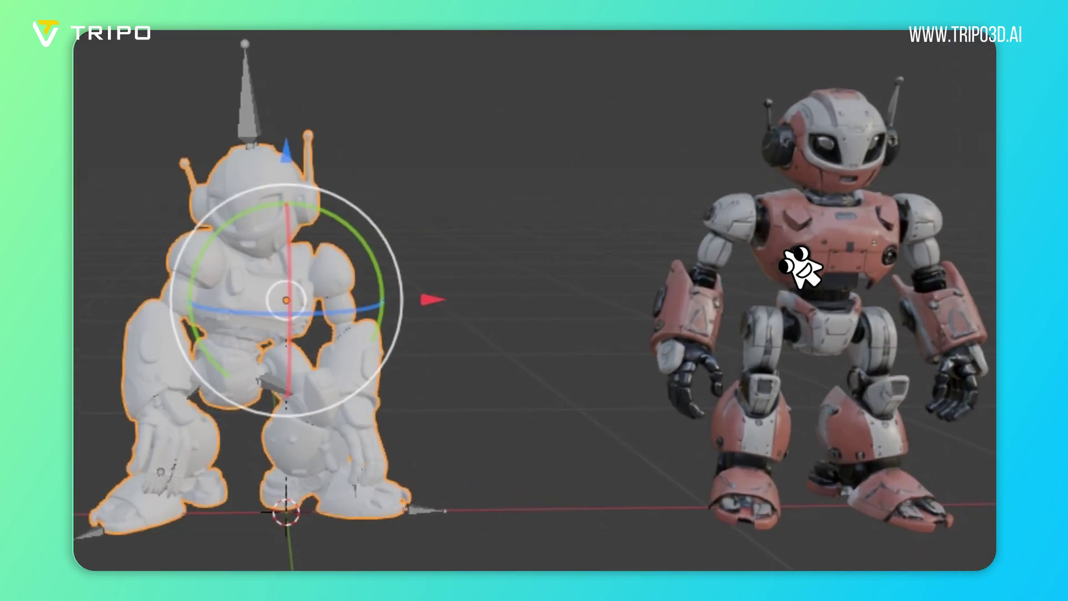
pyautogui.keyDown('shift'); pyautogui.click(646, 261); pyautogui.keyUp('shift')
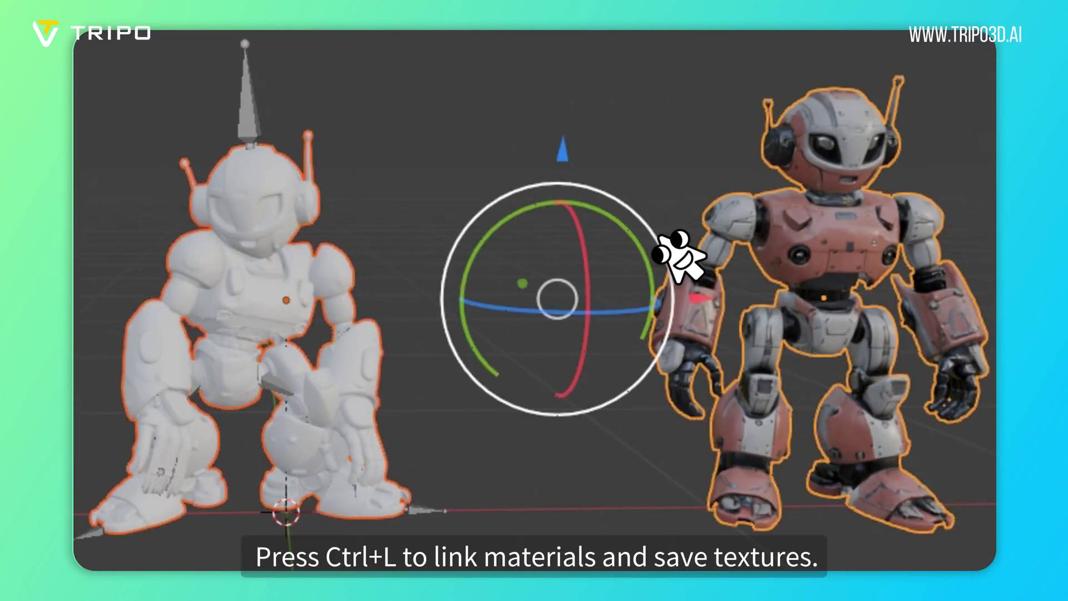
pyautogui.hotkey('ctrl', 'l')
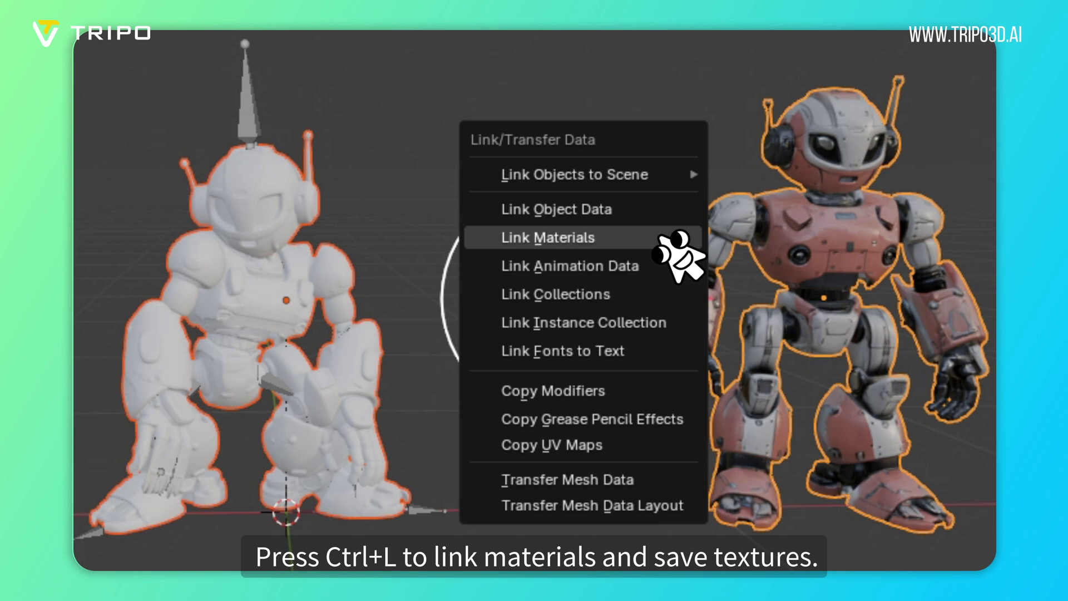
pyautogui.click(667, 239)
# - Delete the static textured robot and play the dance in Solid shading up to frame 249
pyautogui.click(632, 95)
pyautogui.click(887, 210)
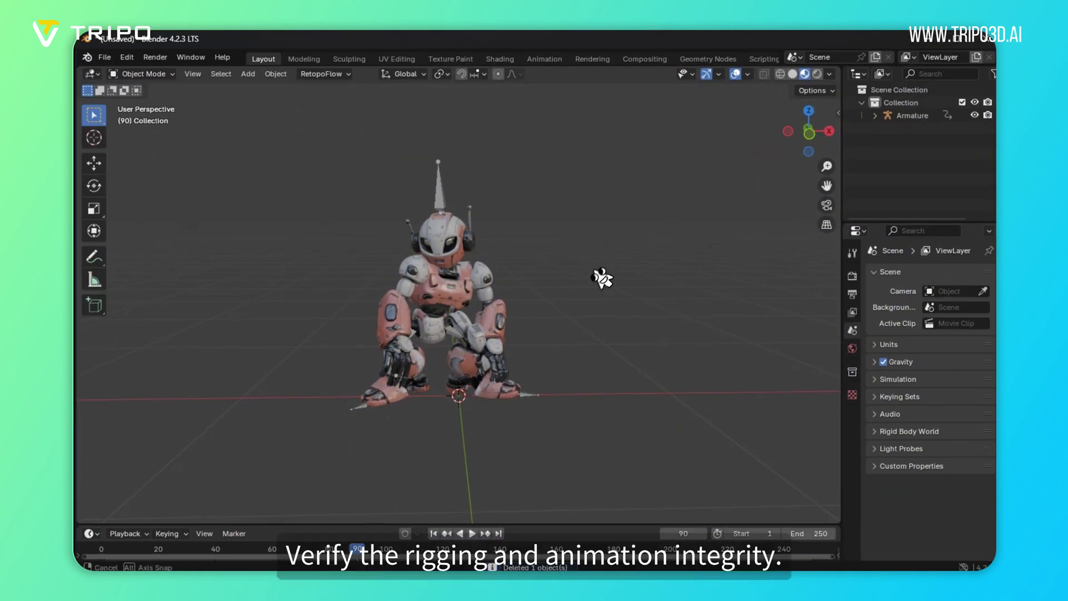
pyautogui.moveTo(602, 278); pyautogui.dragTo(612, 272)
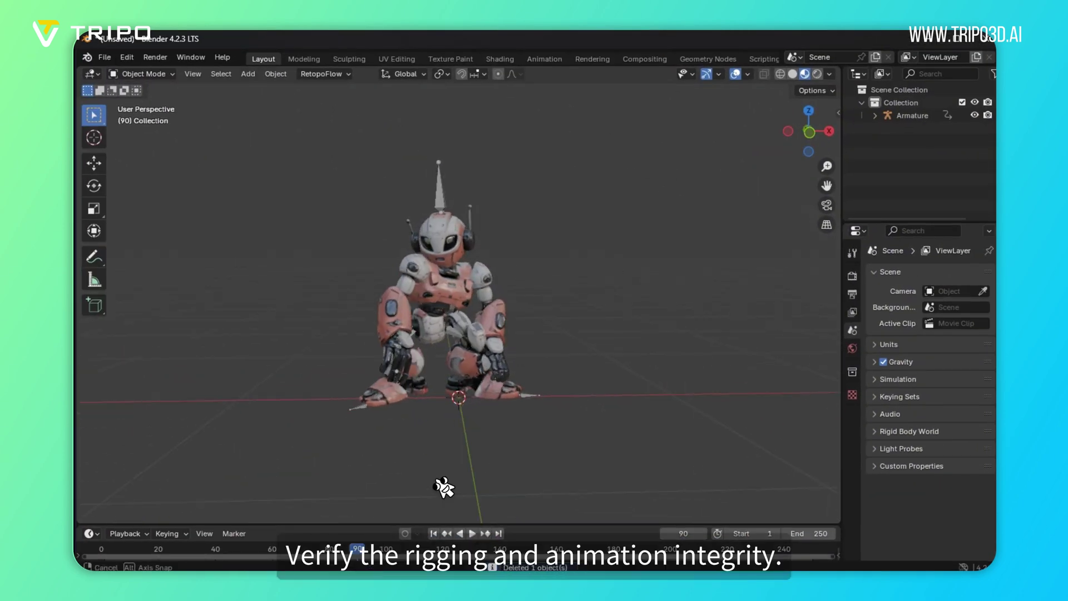
pyautogui.click(472, 533)
pyautogui.press('z')
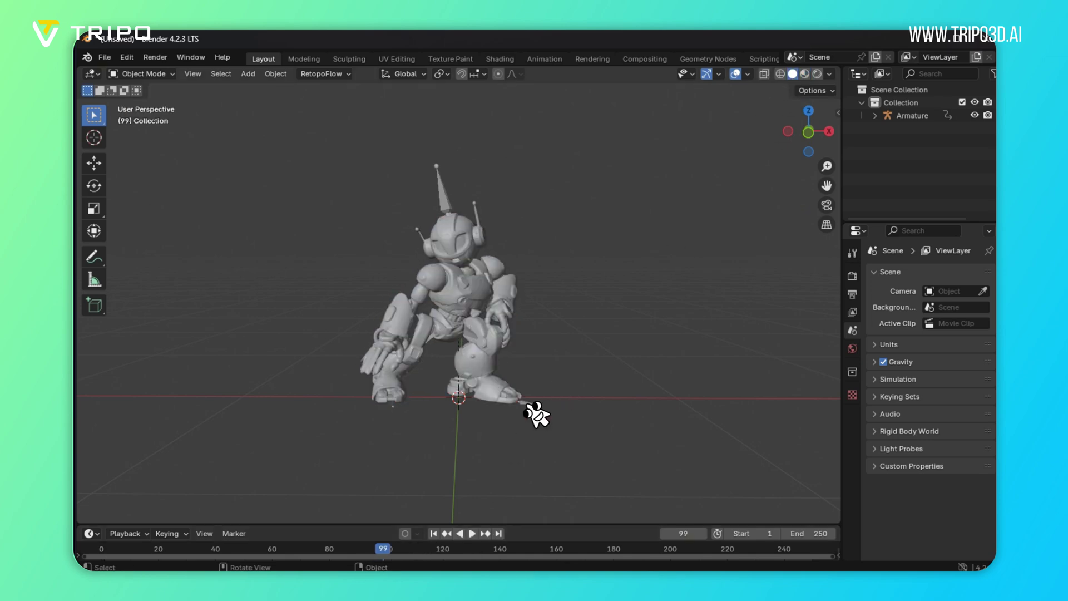
pyautogui.press('space')
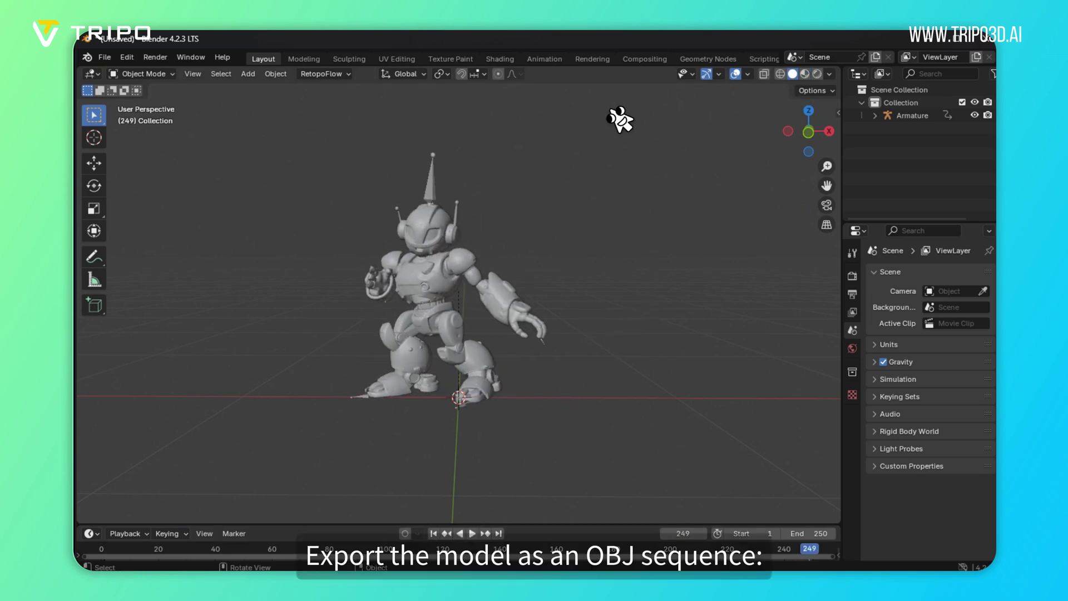
# - Set up a Wavefront OBJ export named video.3d.obj with PBR extensions and animation frames 1–250
pyautogui.click(106, 58)
pyautogui.moveTo(171, 257)
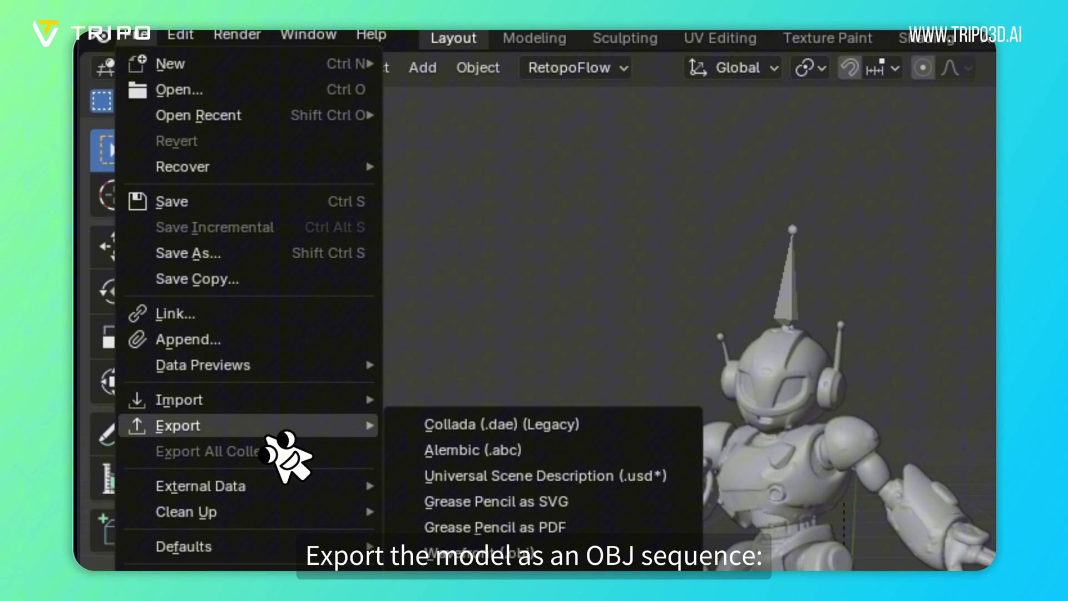
pyautogui.click(478, 395)
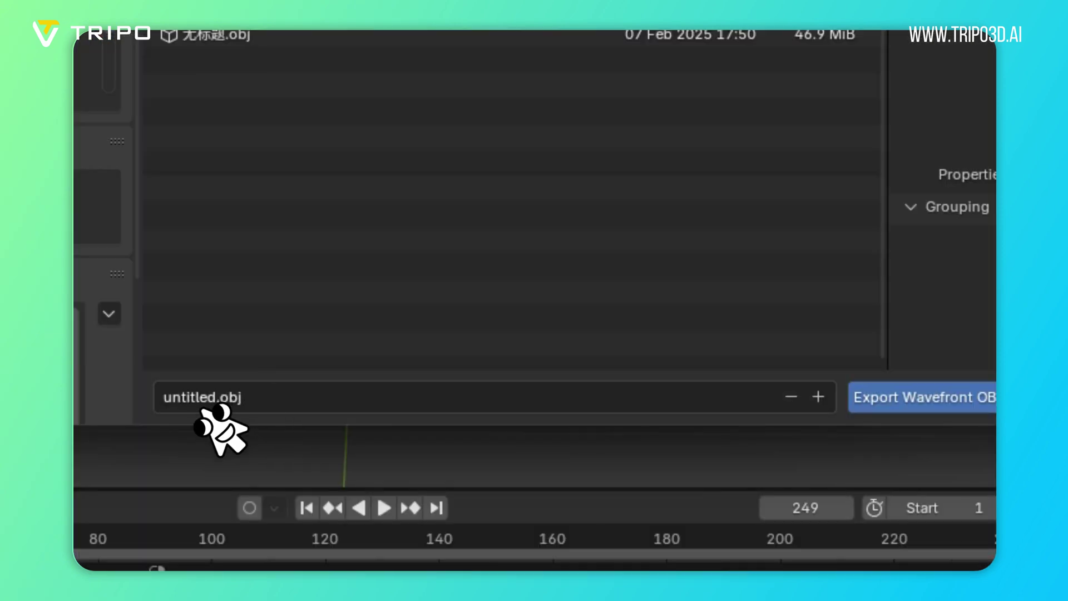
pyautogui.click(203, 400)
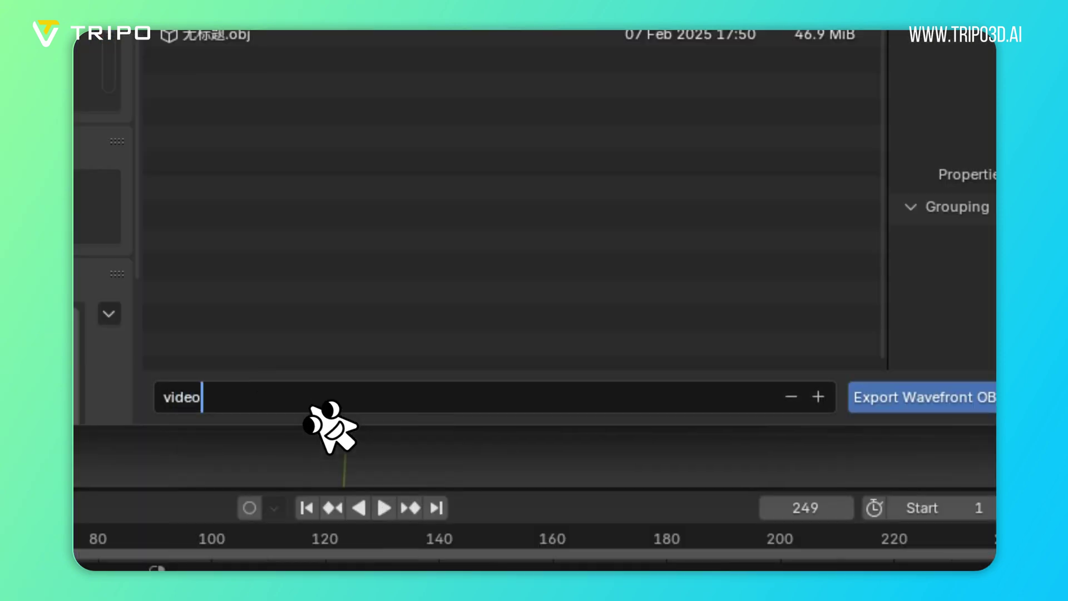
pyautogui.press('Return')
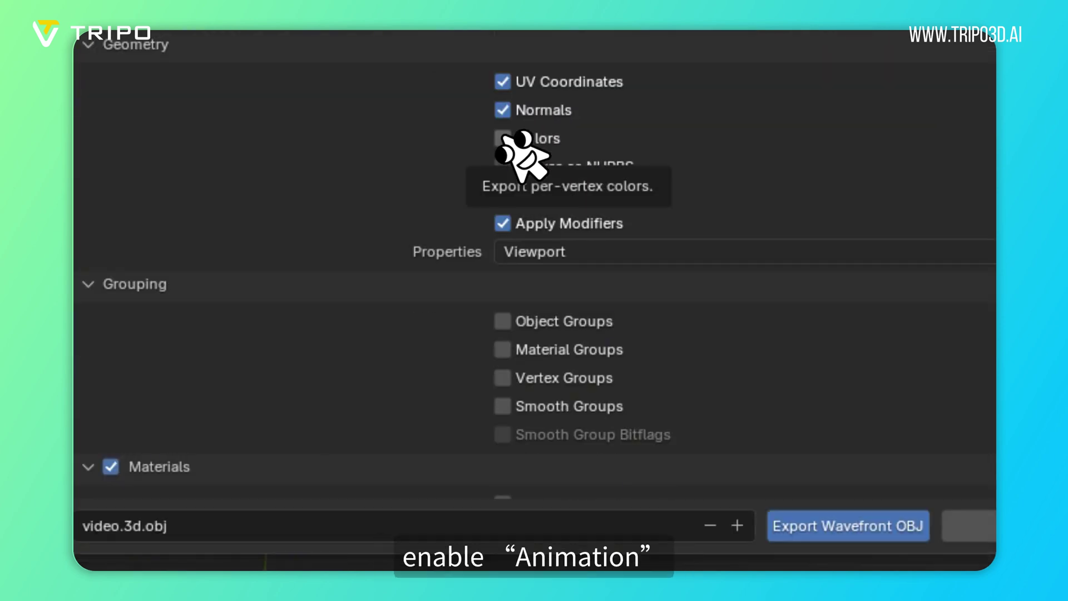
pyautogui.scroll(-3, 448, 370)
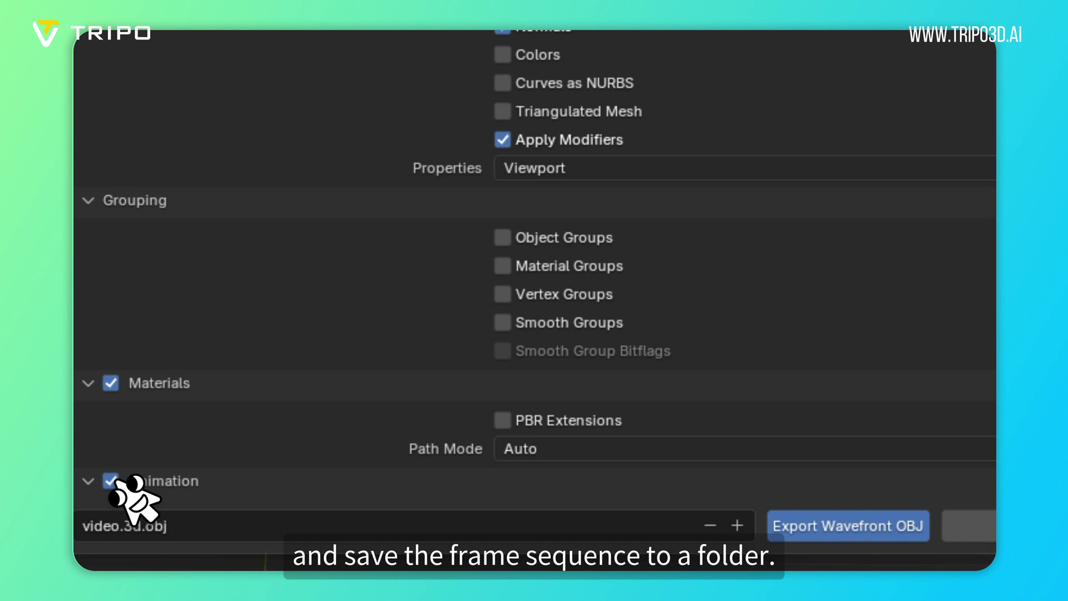
pyautogui.scroll(-3, 465, 362)
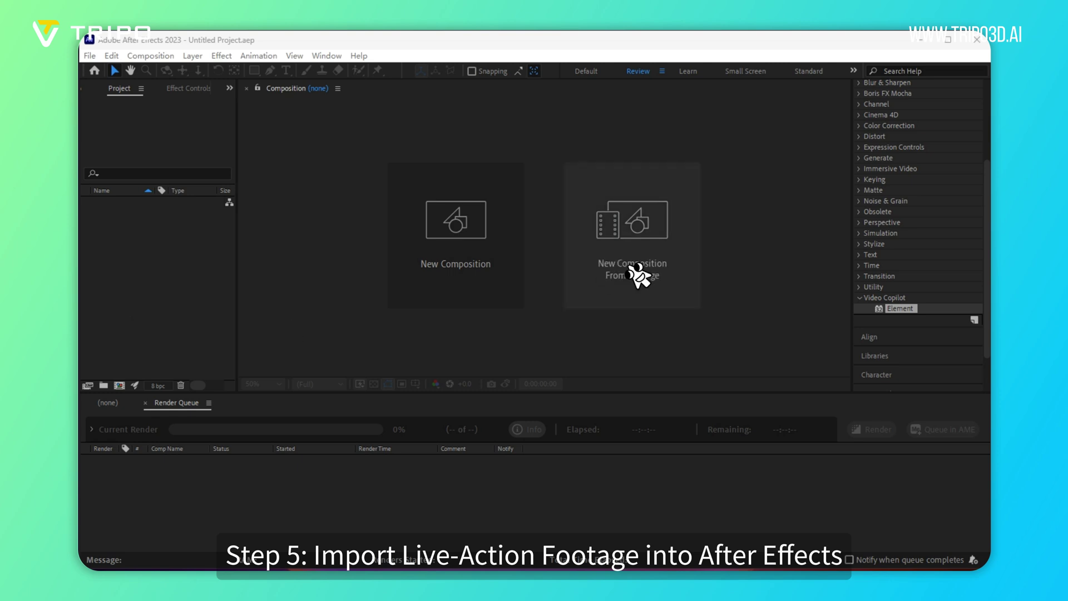
# - Create a composition from video.mp4 and camera-track the layer with Detailed Analysis enabled
pyautogui.click(679, 267)
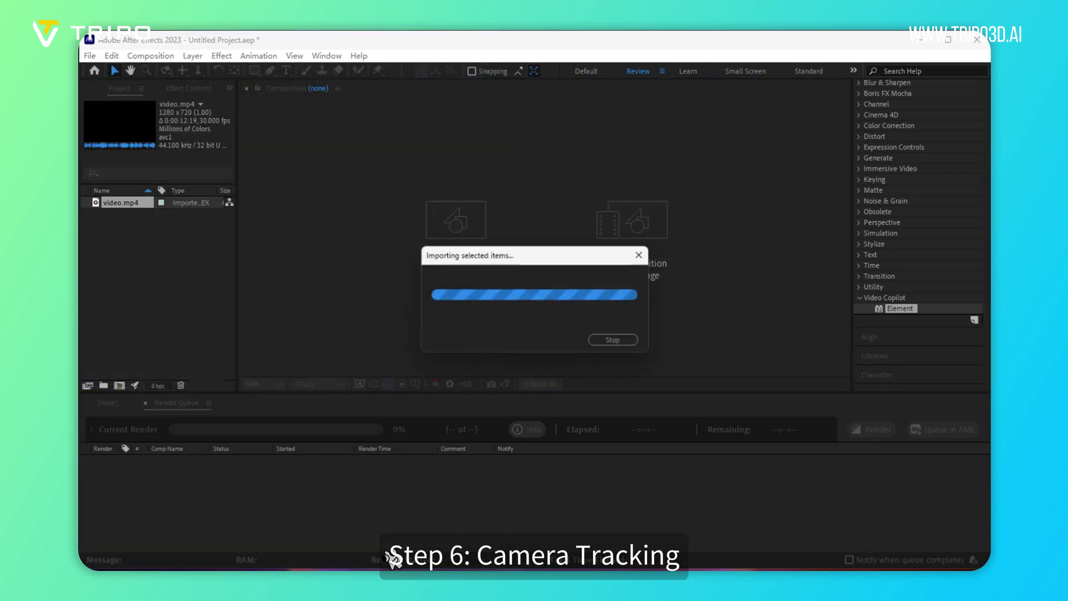
pyautogui.click(288, 490)
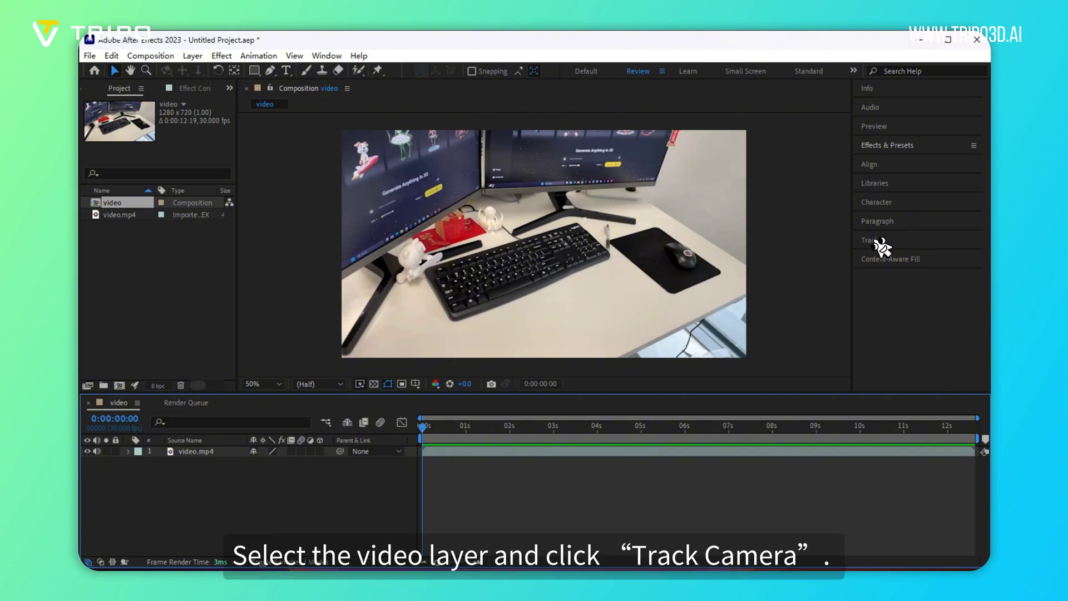
pyautogui.click(240, 454)
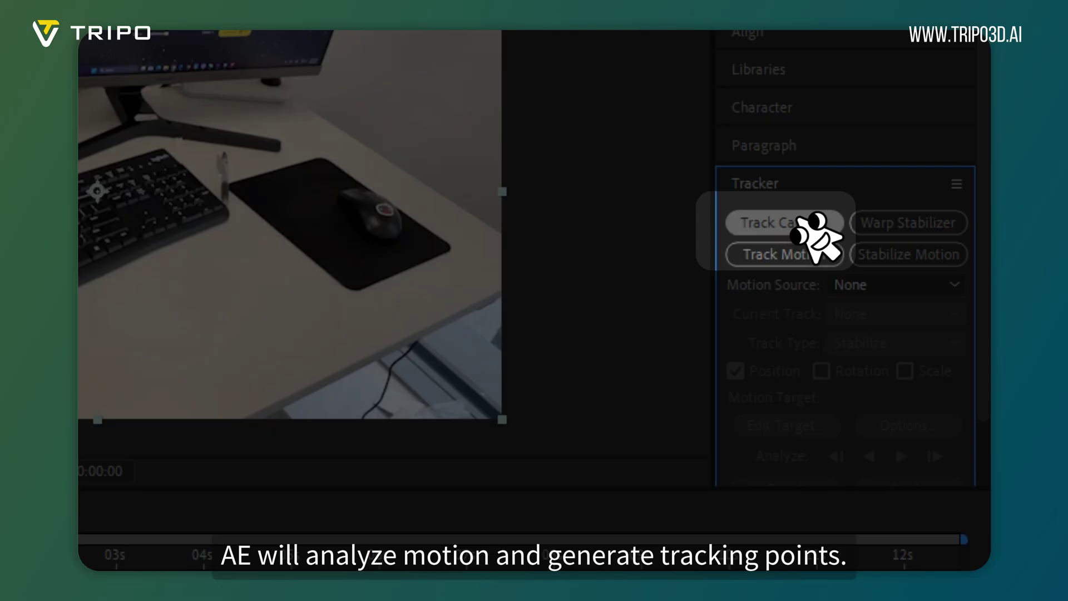
pyautogui.click(801, 225)
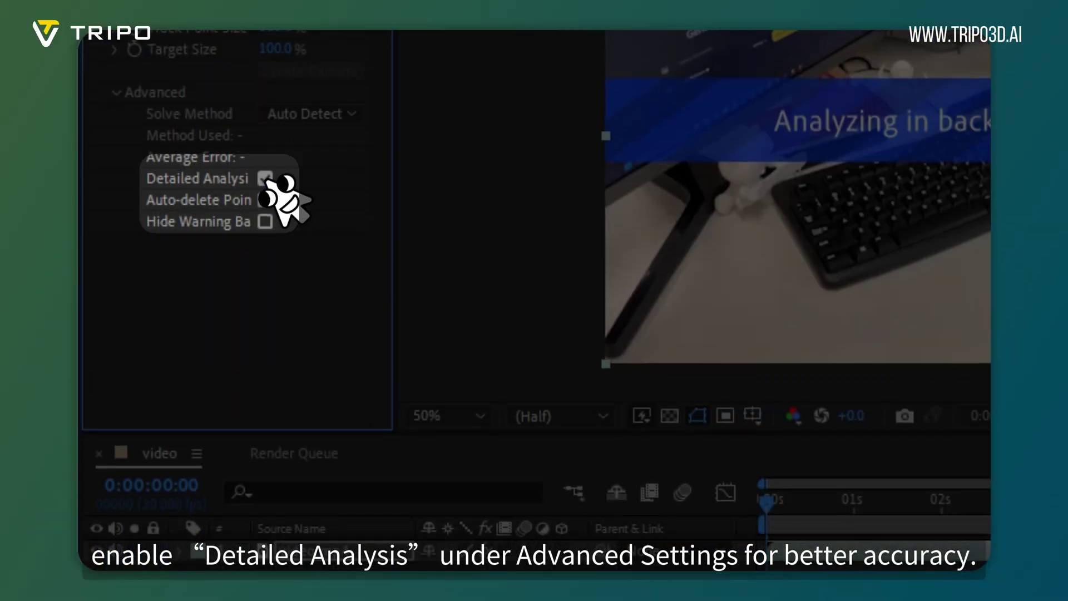
pyautogui.click(266, 178)
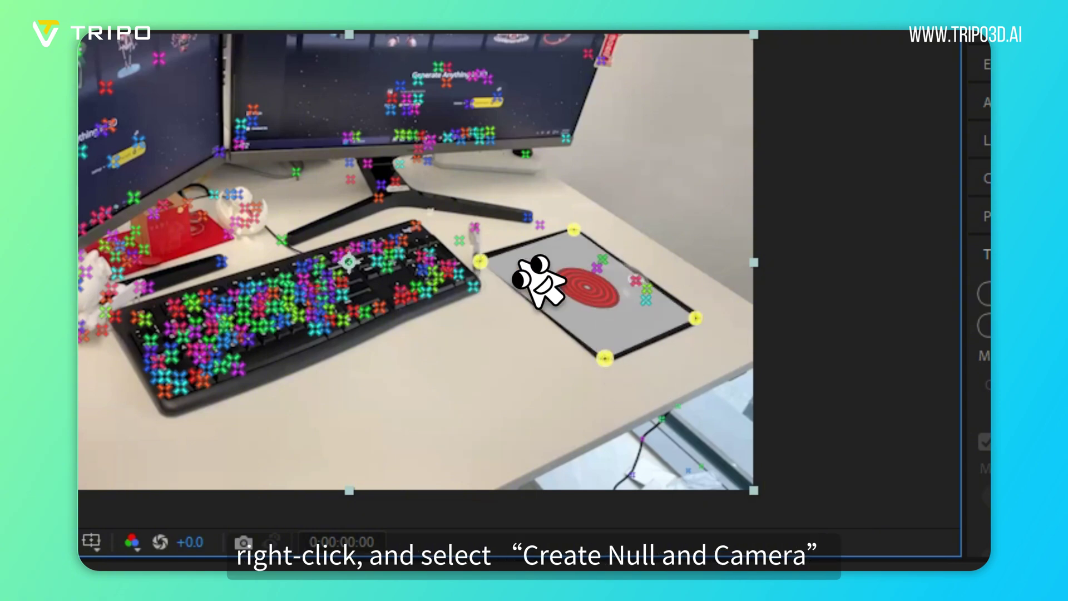
# - Create a null and tracker camera, then place Track Solid 1 on the desk at 252% scale
pyautogui.rightClick(585, 278)
pyautogui.click(685, 343)
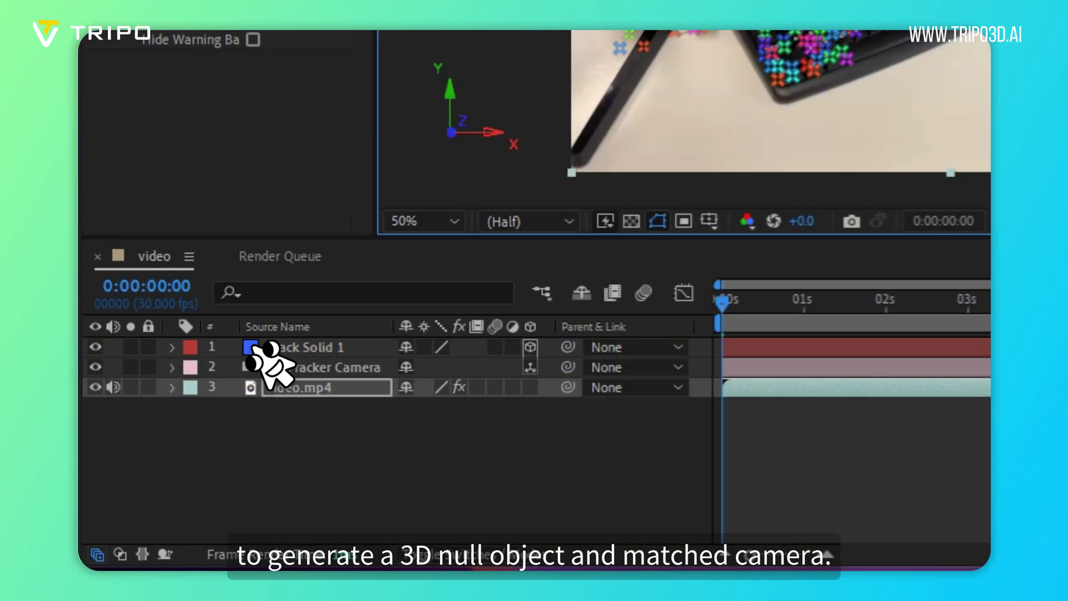
pyautogui.click(261, 352)
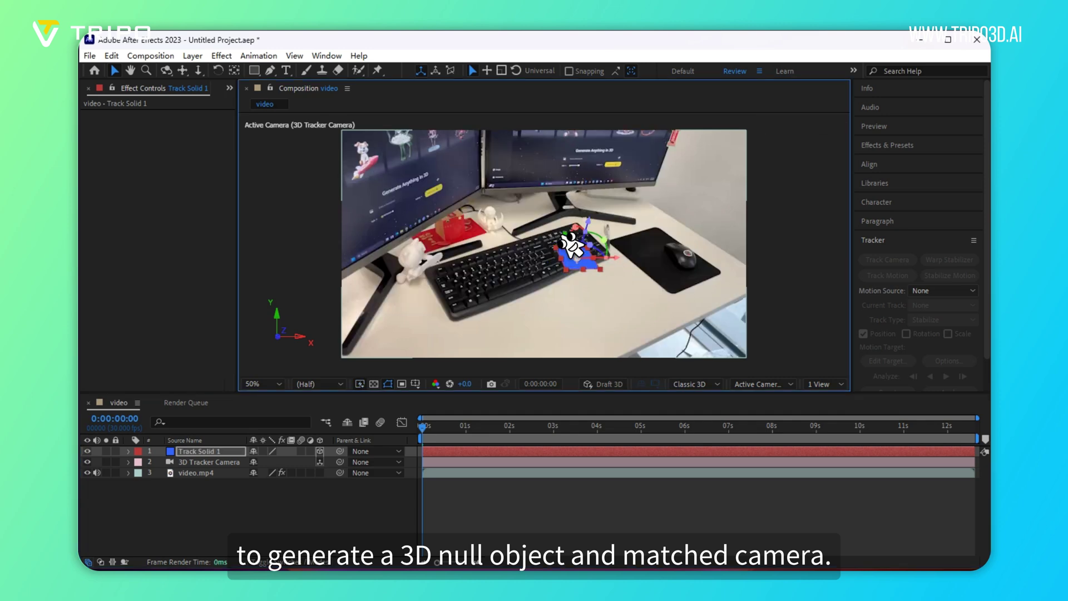
pyautogui.moveTo(576, 253); pyautogui.dragTo(631, 287)
pyautogui.press('s')
pyautogui.moveTo(315, 462); pyautogui.dragTo(349, 462)
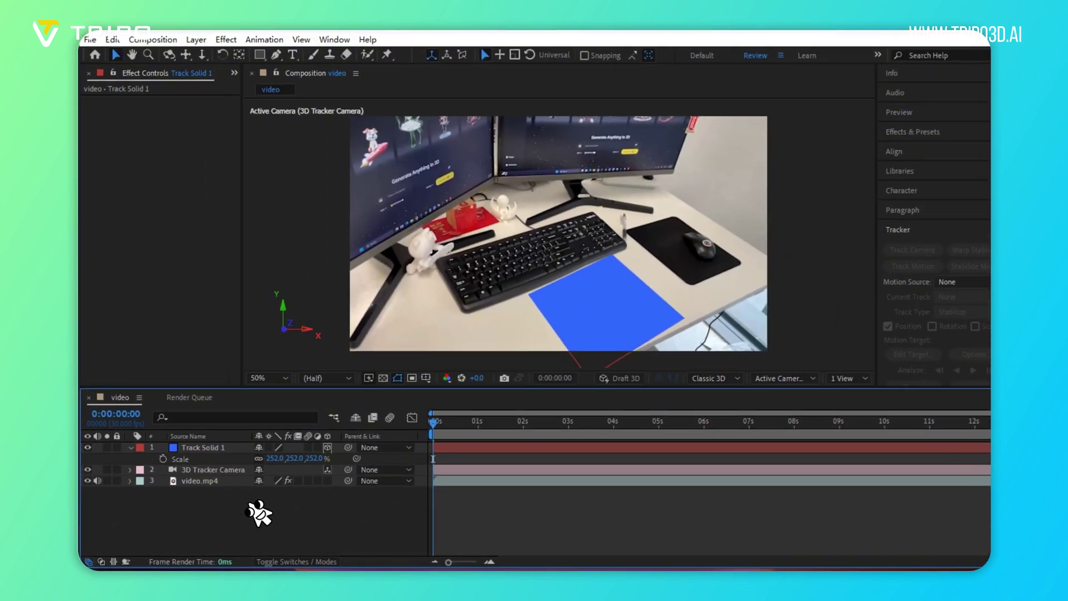
# - Add a new full-frame solid layer named 'e3d' to the composition
pyautogui.rightClick(412, 443)
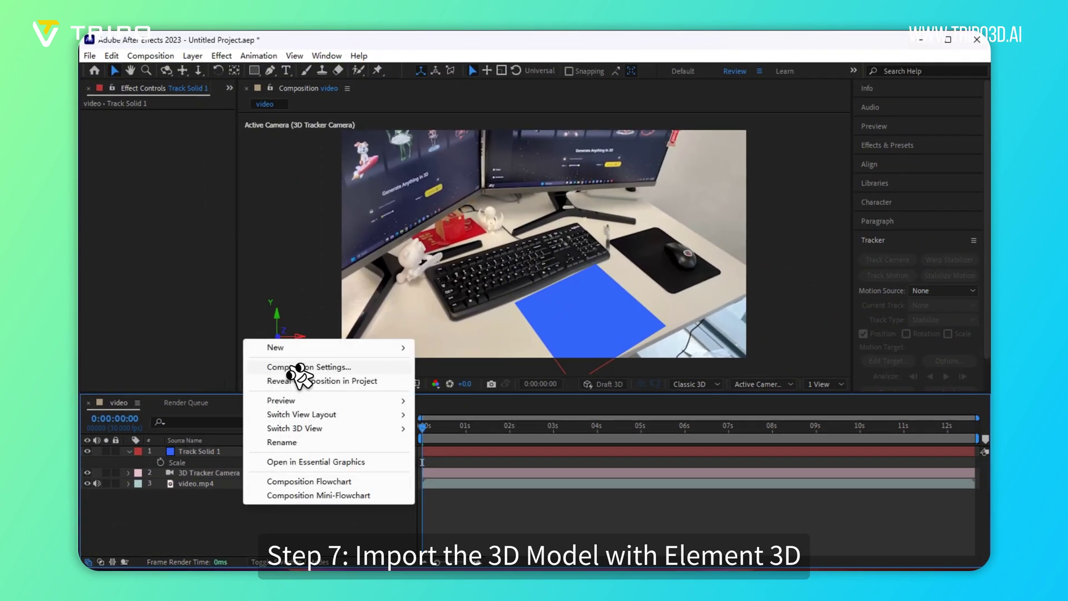
pyautogui.moveTo(390, 349)
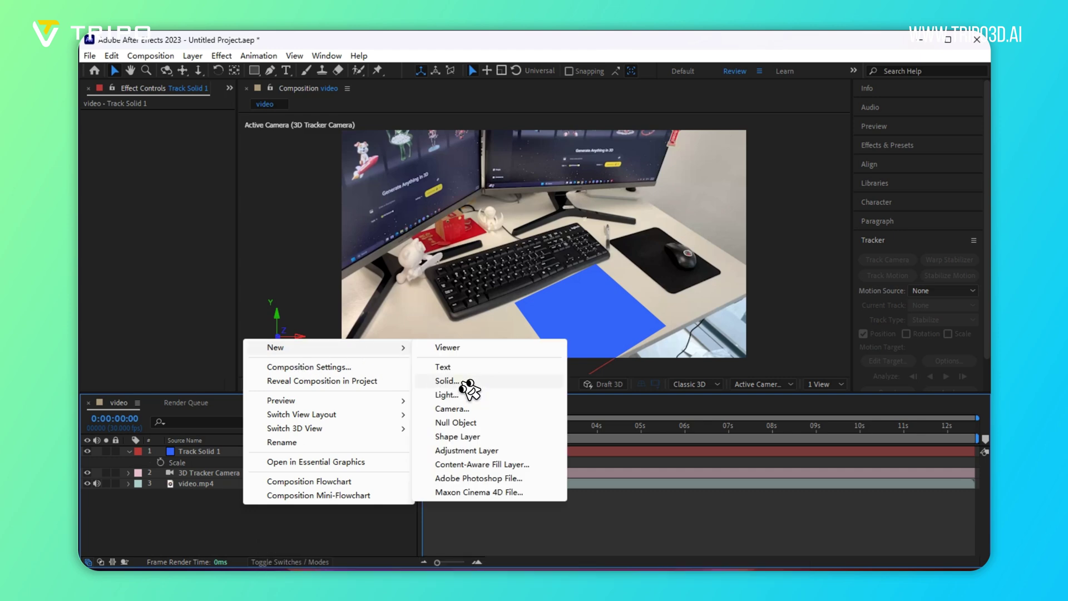
pyautogui.click(452, 379)
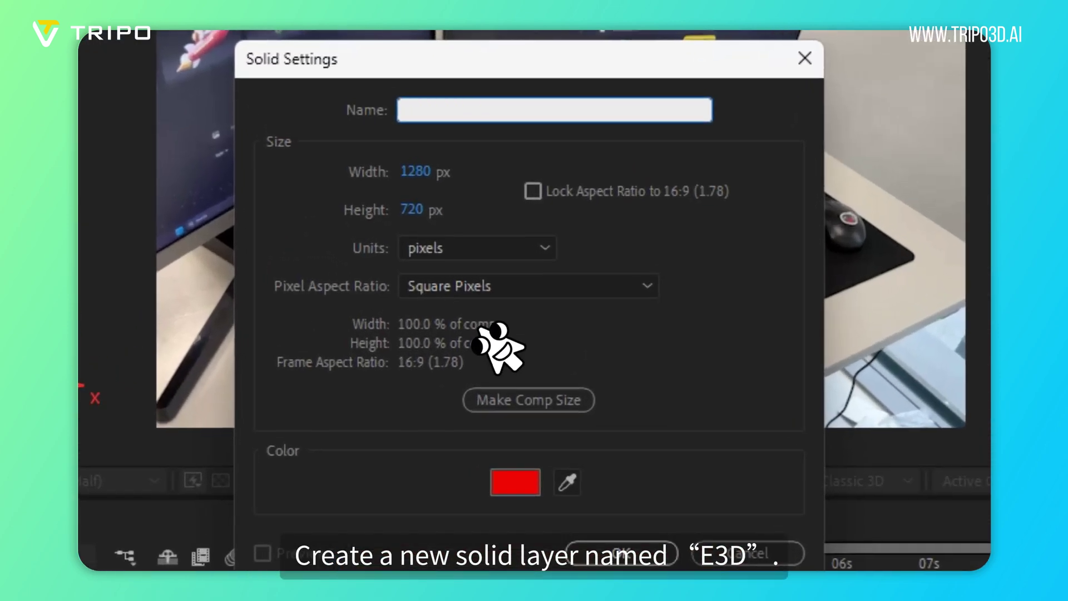
pyautogui.write('e3d')
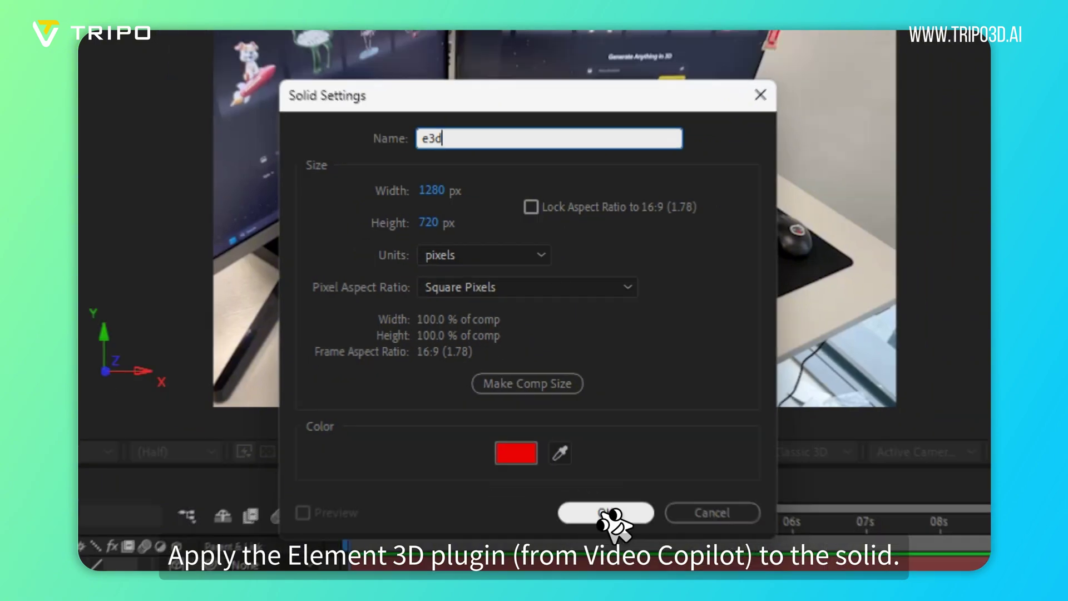
pyautogui.click(621, 553)
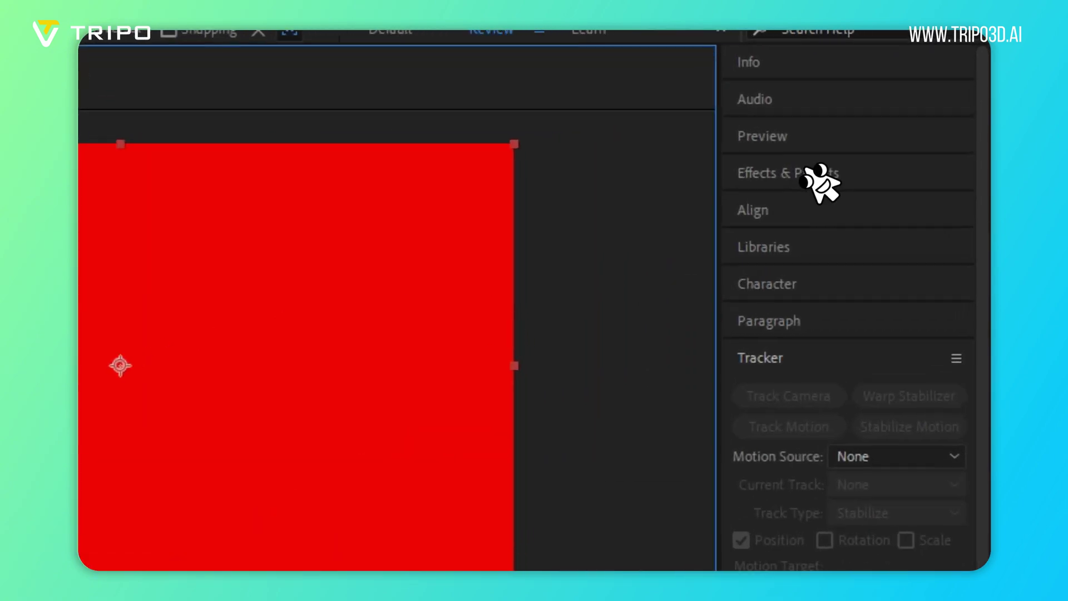
# - Apply the Video Copilot Element effect to the e3d layer
pyautogui.click(903, 146)
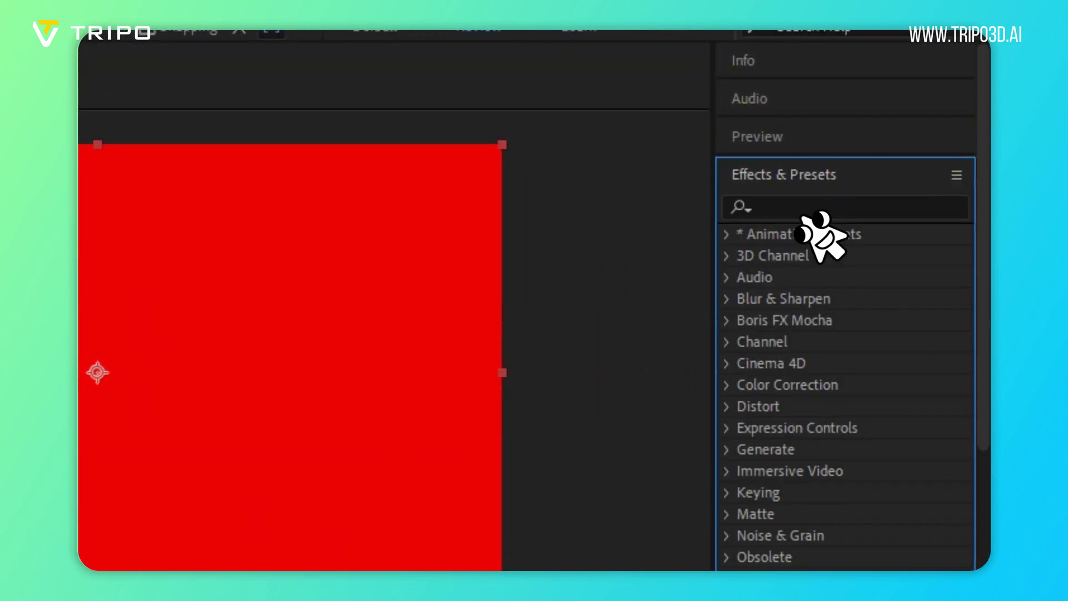
pyautogui.click(729, 543)
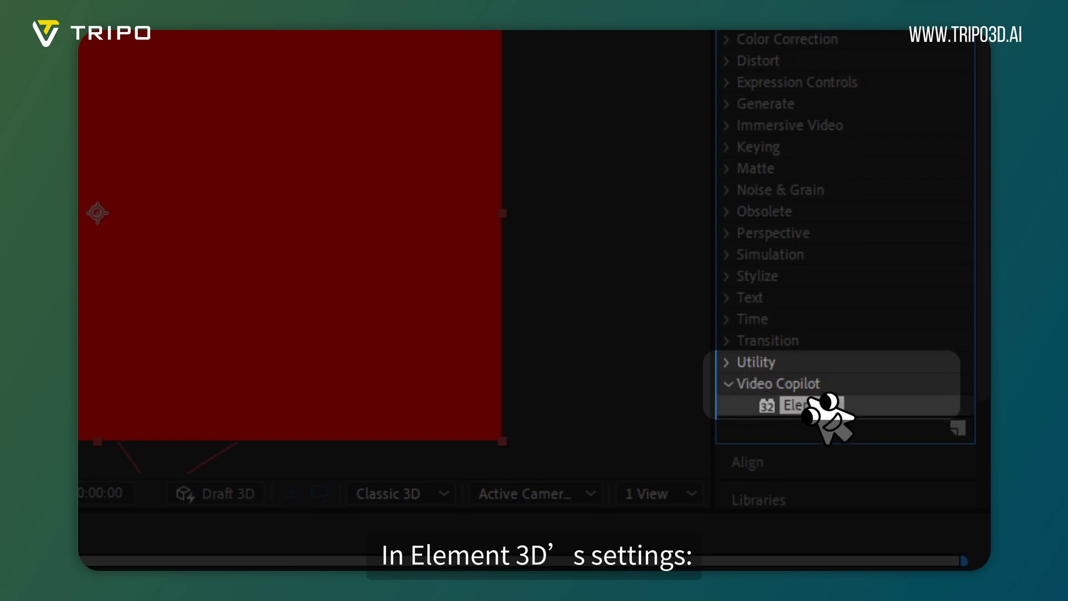
pyautogui.moveTo(824, 412); pyautogui.dragTo(155, 321)
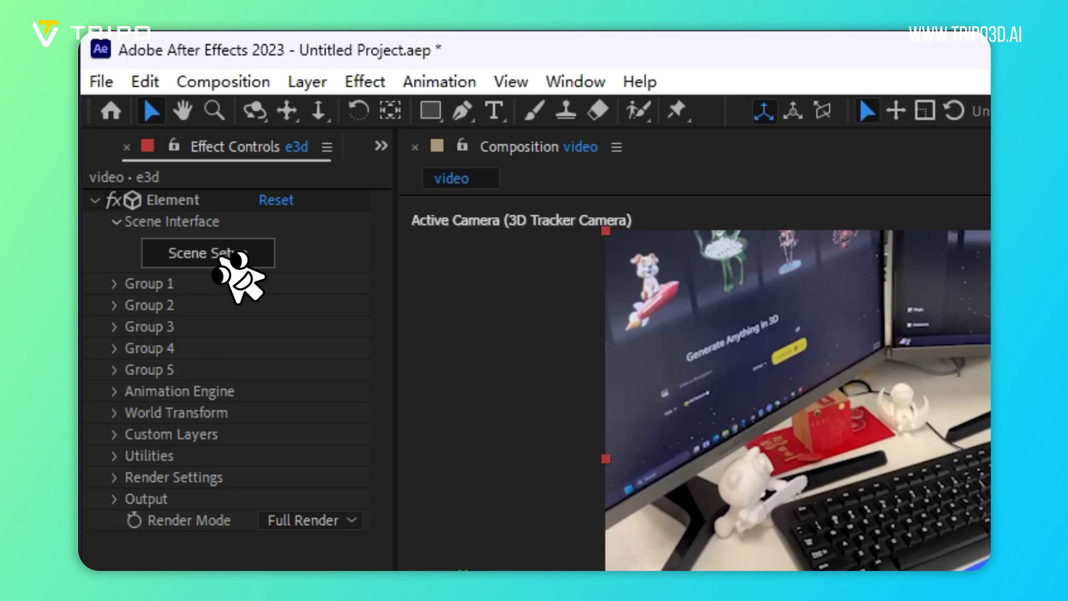
# - Import the 143-frame robot OBJ sequence with auto-normals, bottom alignment and size normalisation
pyautogui.click(229, 261)
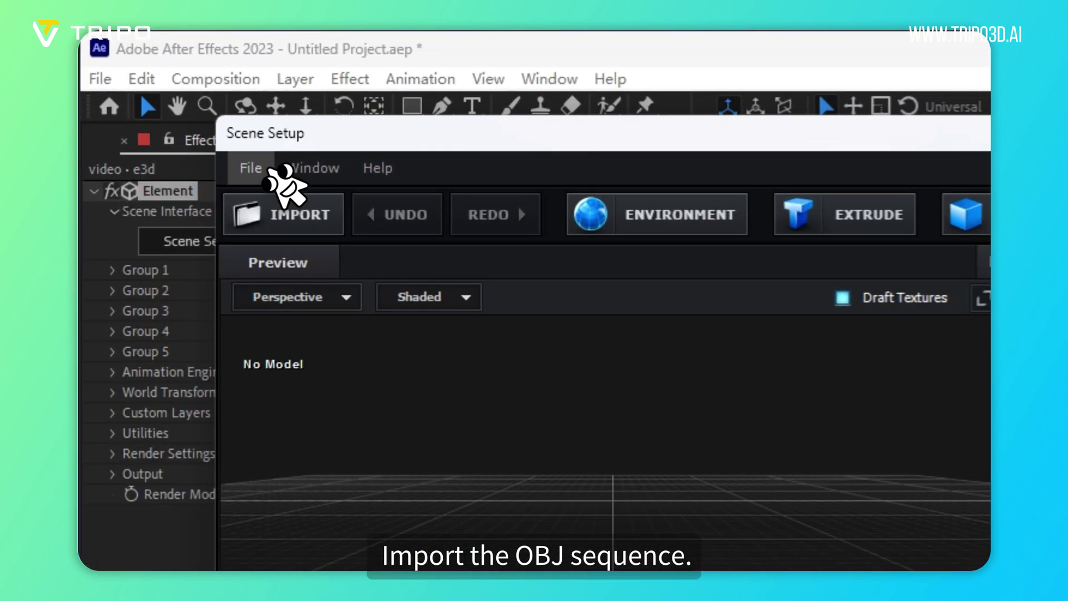
pyautogui.click(261, 168)
pyautogui.moveTo(297, 205)
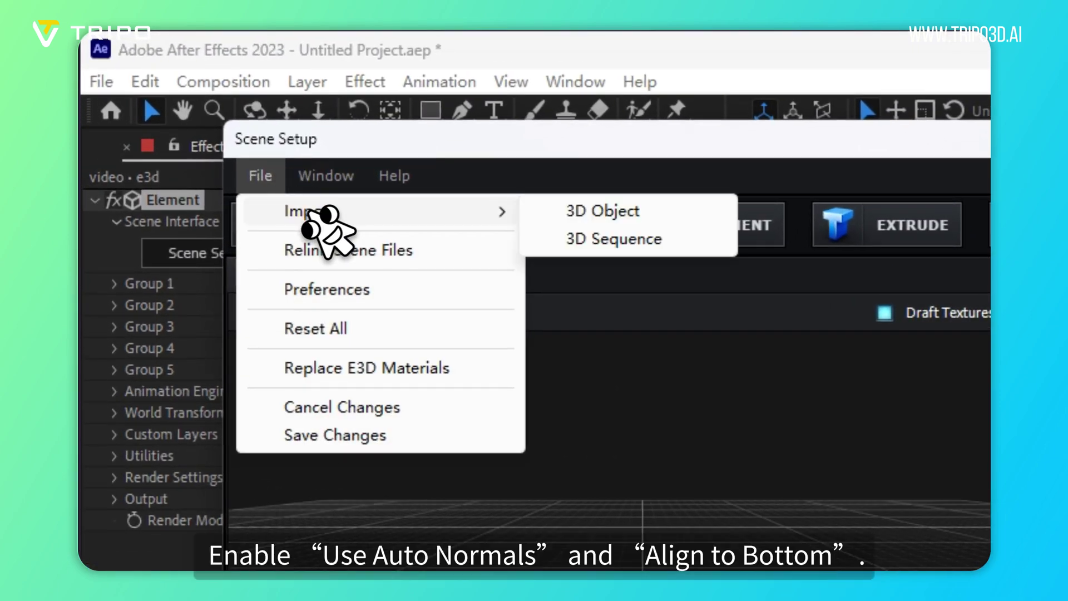
pyautogui.click(649, 238)
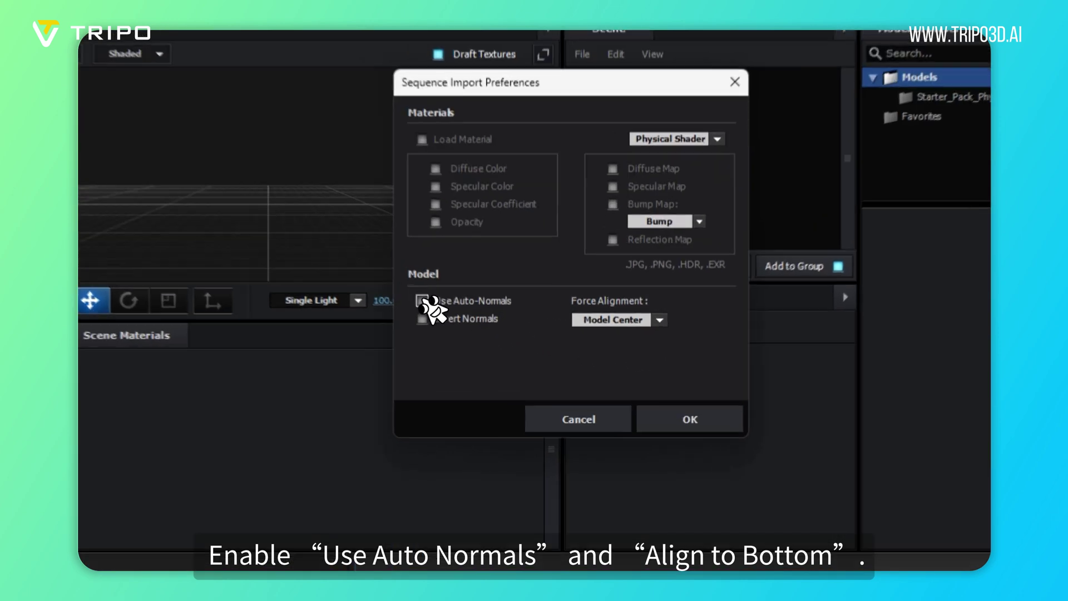
pyautogui.click(470, 347)
pyautogui.click(640, 361)
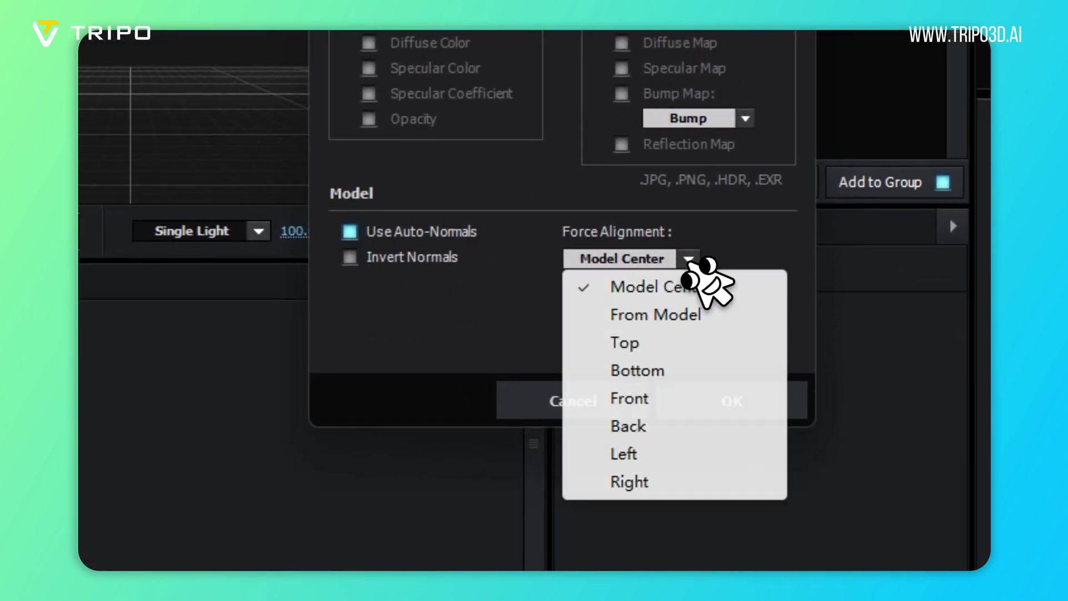
pyautogui.click(637, 370)
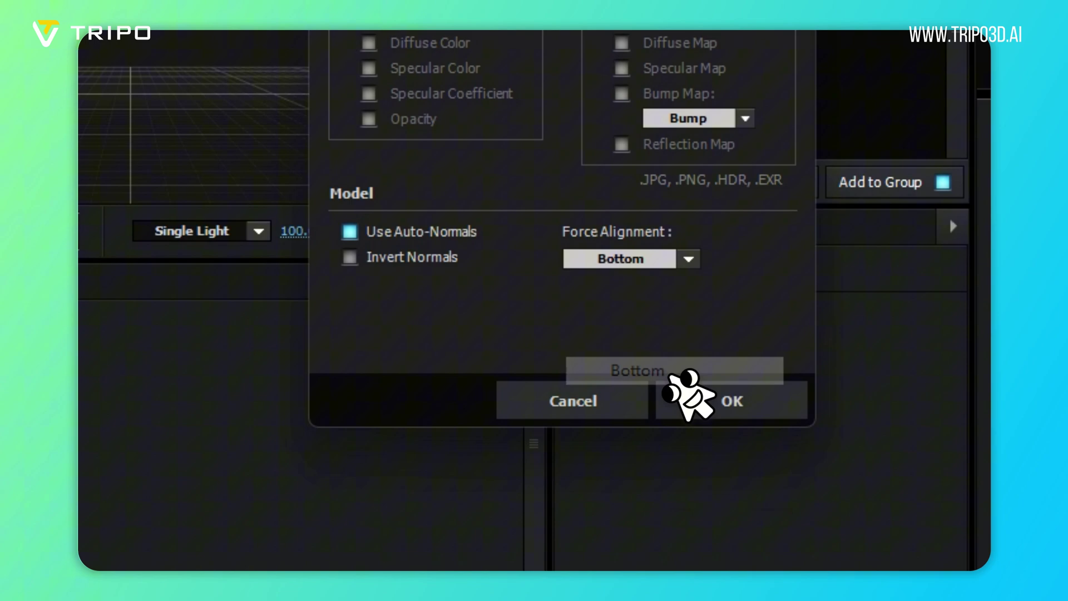
pyautogui.click(729, 400)
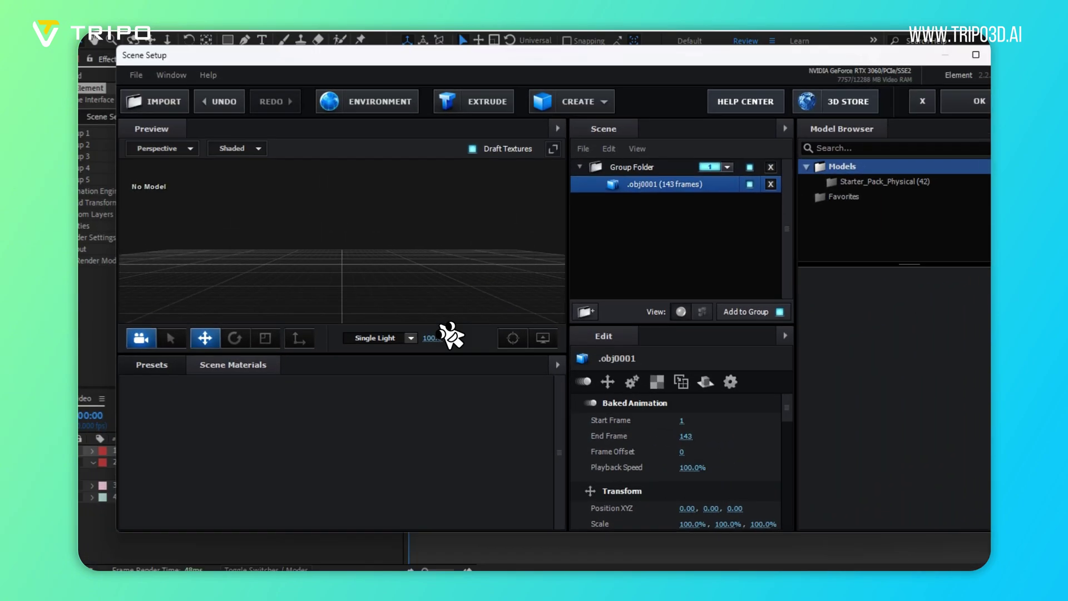
pyautogui.scroll(-2, 668, 458)
pyautogui.click(675, 489)
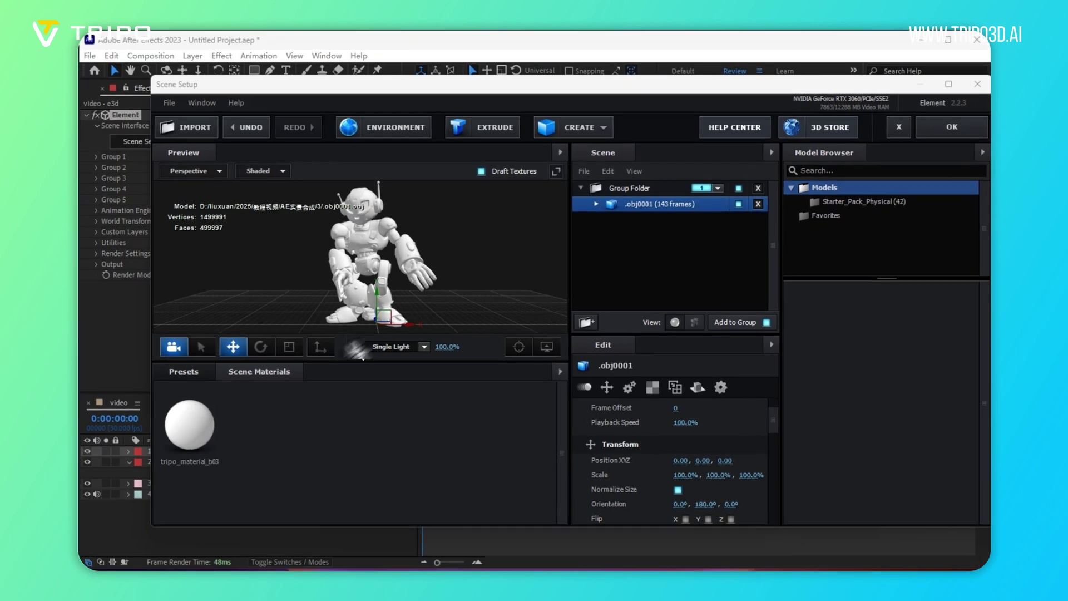
# - Adjust the robot's diffuse texture Image_1.001.jpg to gamma 2.47, contrast 32% and brightness 21%
pyautogui.click(183, 440)
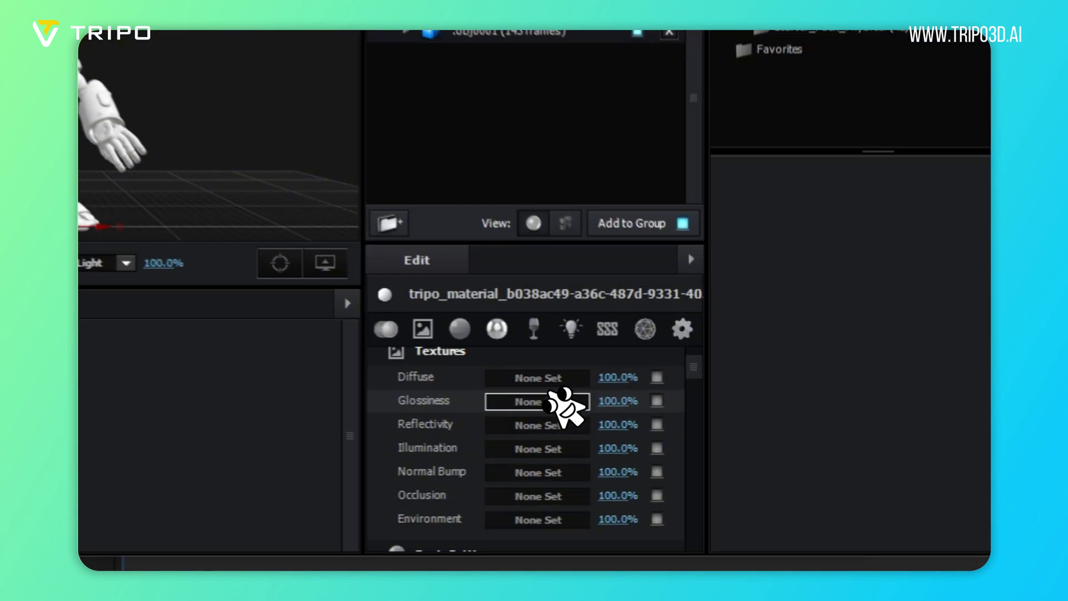
pyautogui.click(677, 462)
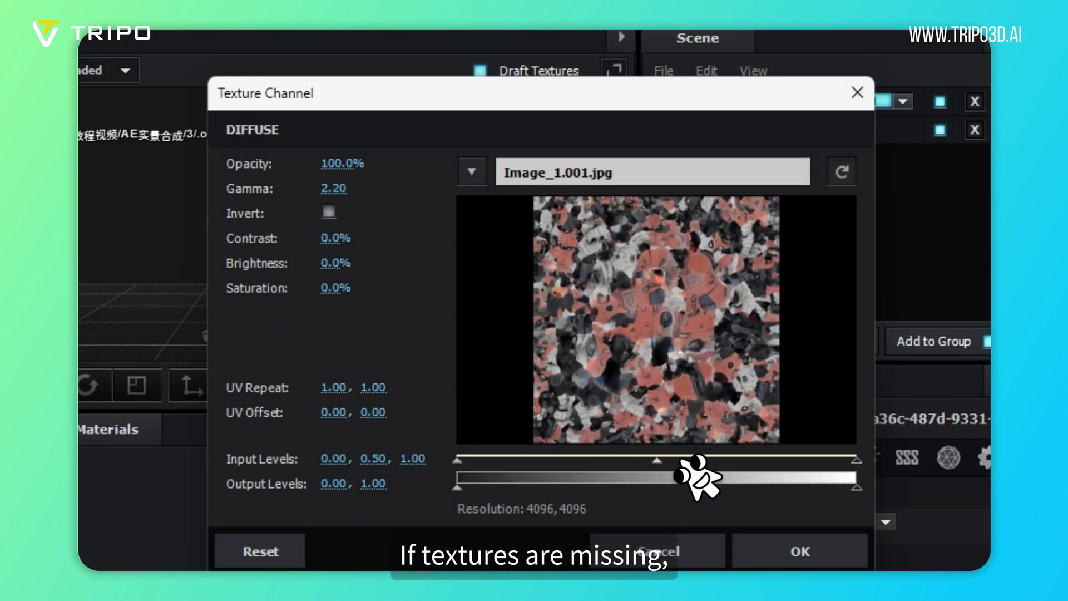
pyautogui.moveTo(677, 461); pyautogui.dragTo(649, 460)
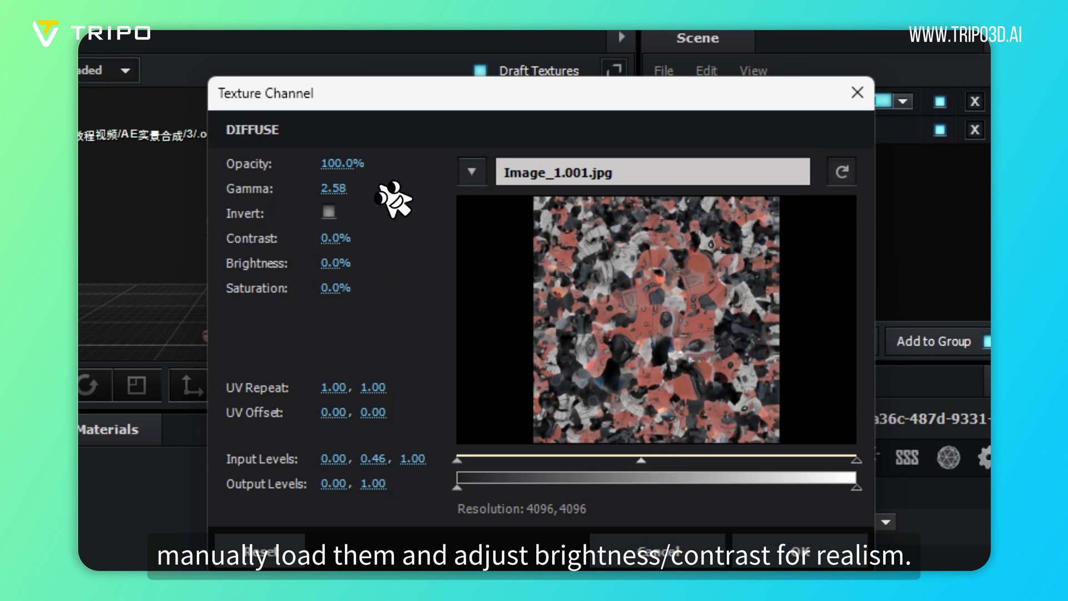
pyautogui.moveTo(336, 238); pyautogui.dragTo(372, 239)
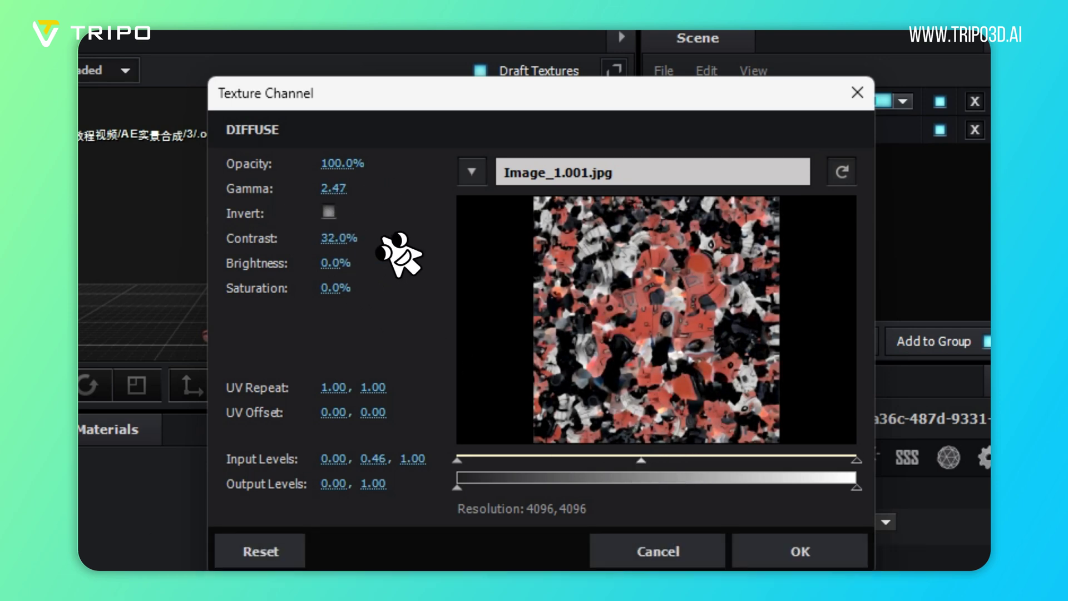
pyautogui.moveTo(350, 278); pyautogui.dragTo(374, 277)
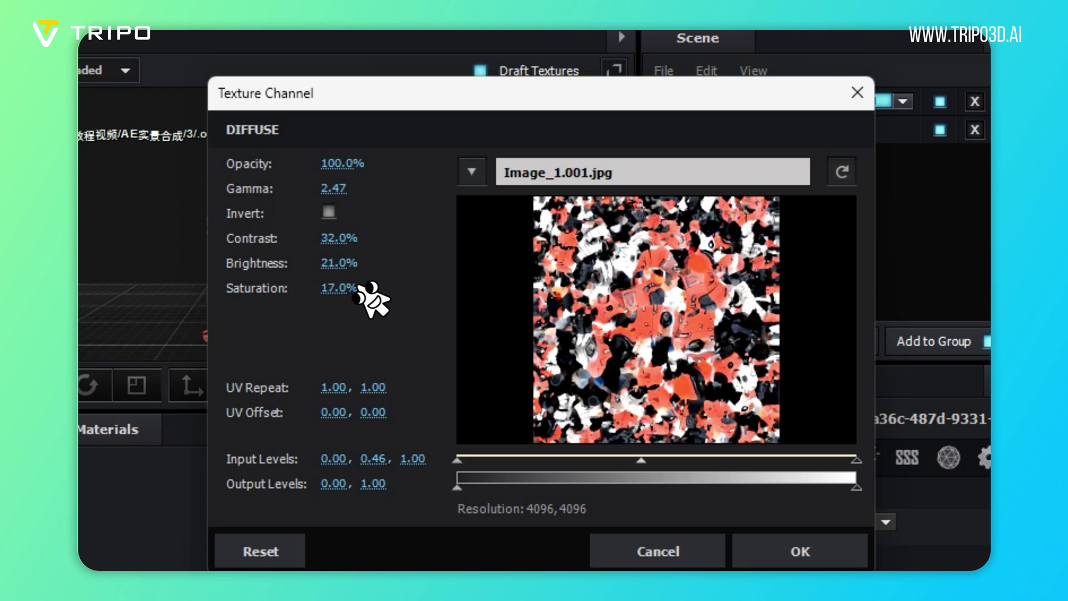
pyautogui.click(795, 554)
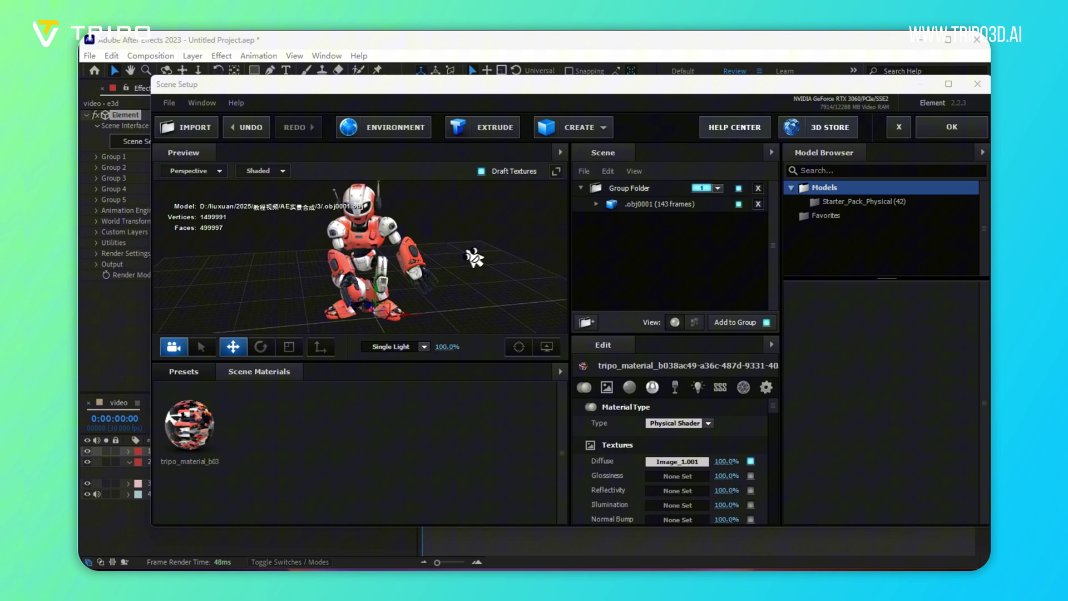
pyautogui.moveTo(473, 258)
pyautogui.mouseDown()
pyautogui.moveTo(489, 245)
pyautogui.moveTo(471, 246)
pyautogui.mouseUp()
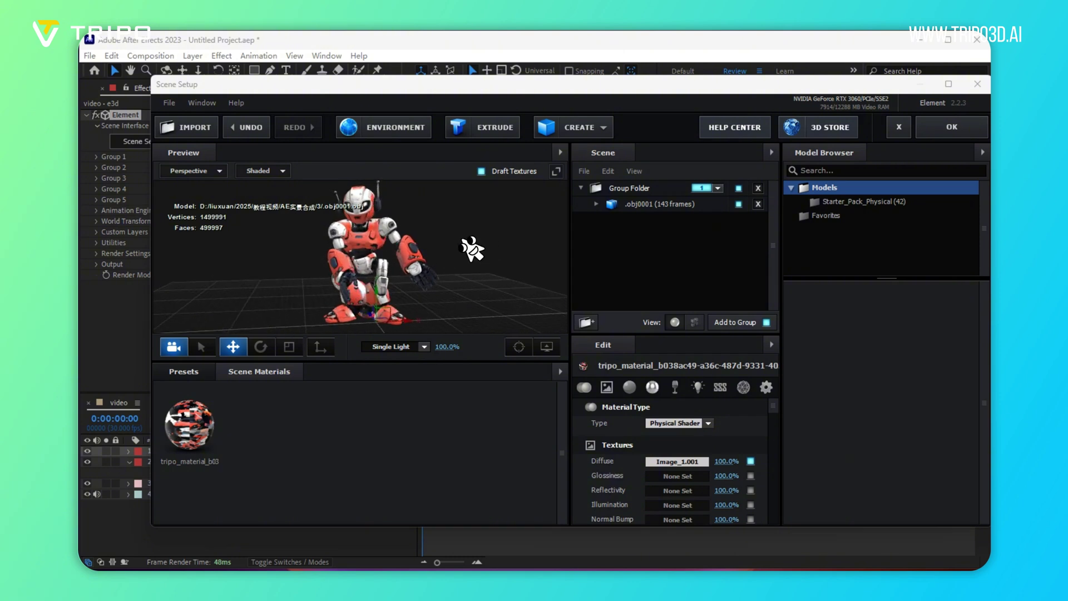
# - Add a plane primitive under the robot and scale it to 412.5%
pyautogui.click(594, 134)
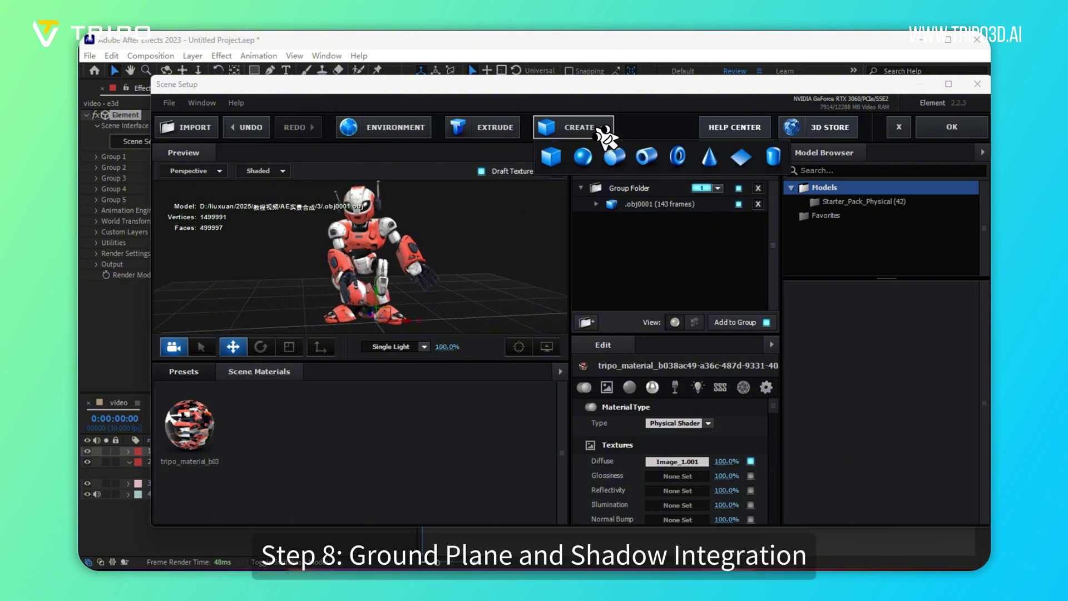
pyautogui.click(742, 158)
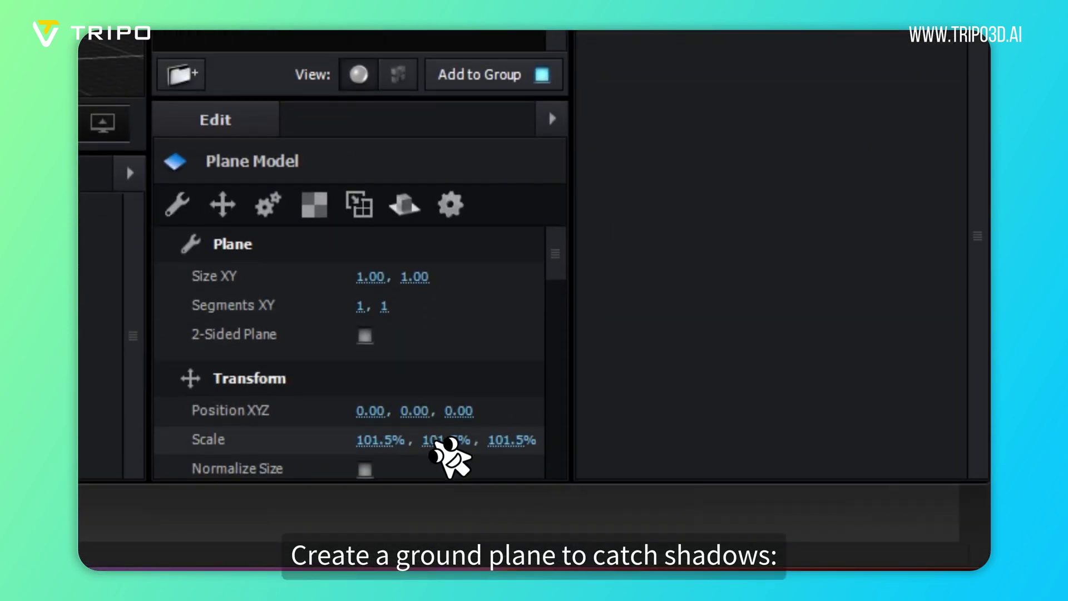
pyautogui.moveTo(501, 457); pyautogui.dragTo(660, 390)
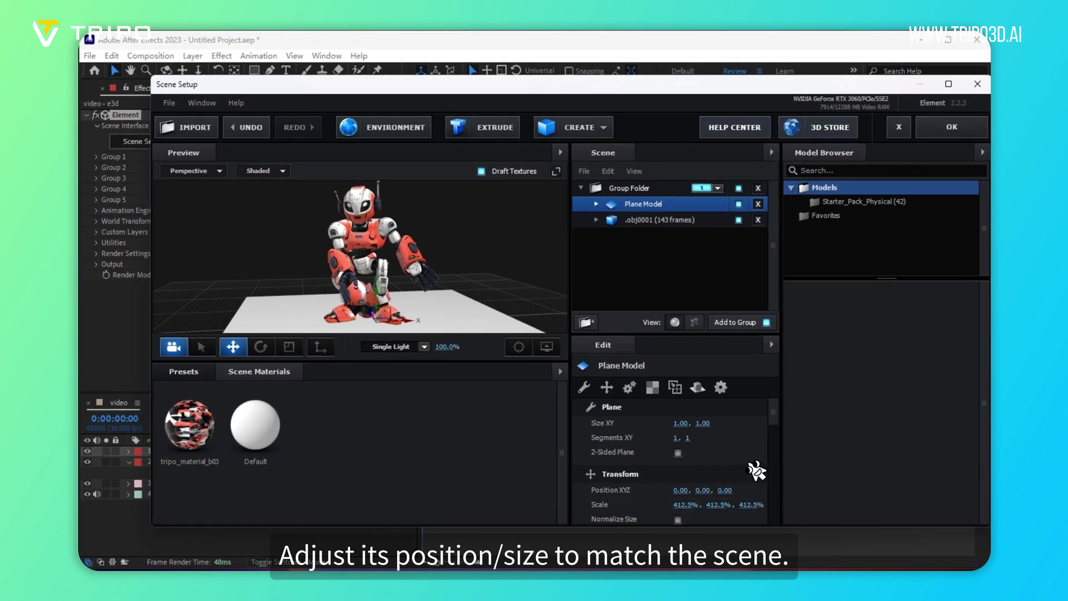
pyautogui.scroll(-1, 757, 471)
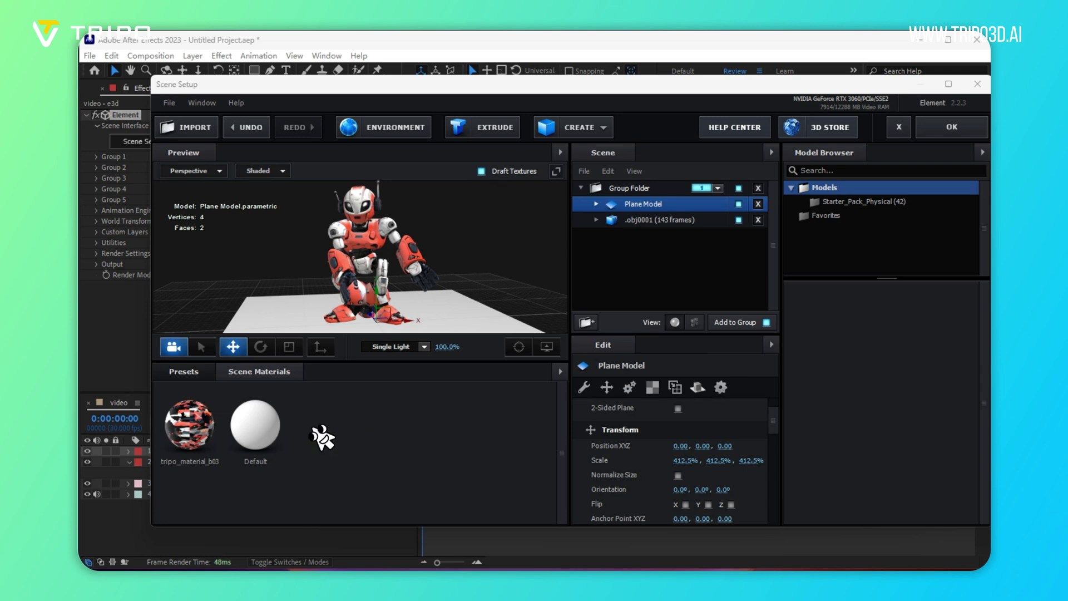
# - Turn on Matte Shadow in the plane's Default material so it only catches shadows
pyautogui.click(278, 431)
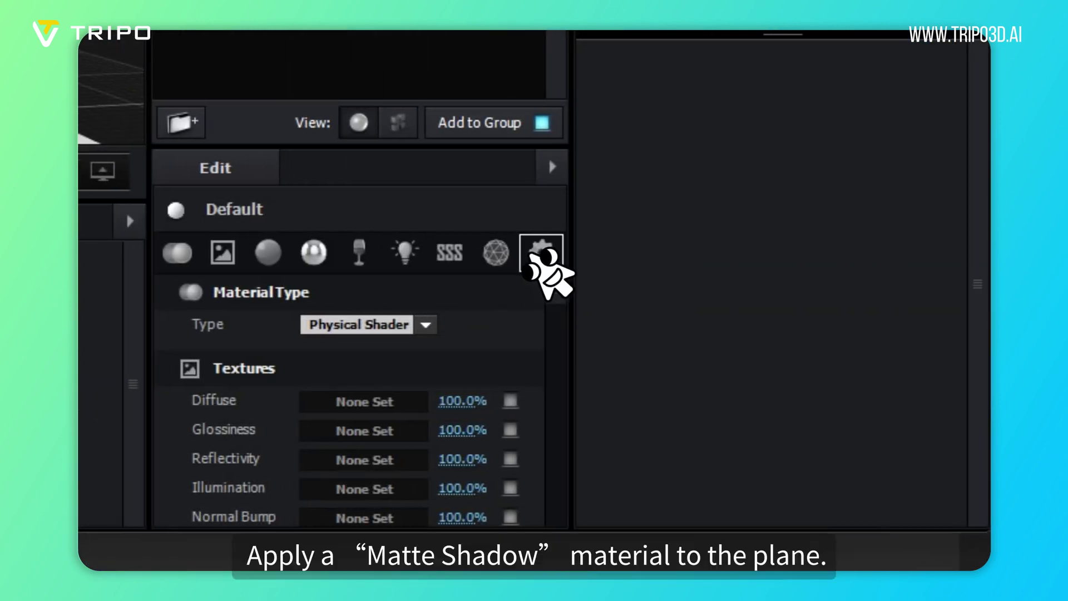
pyautogui.click(535, 254)
pyautogui.scroll(-5, 445, 378)
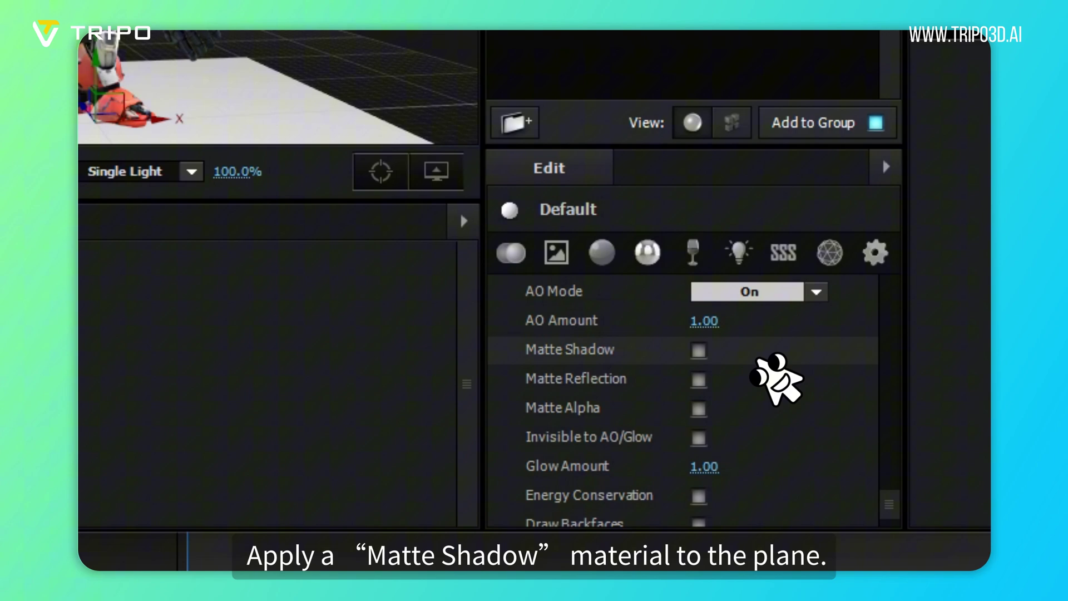
pyautogui.click(699, 350)
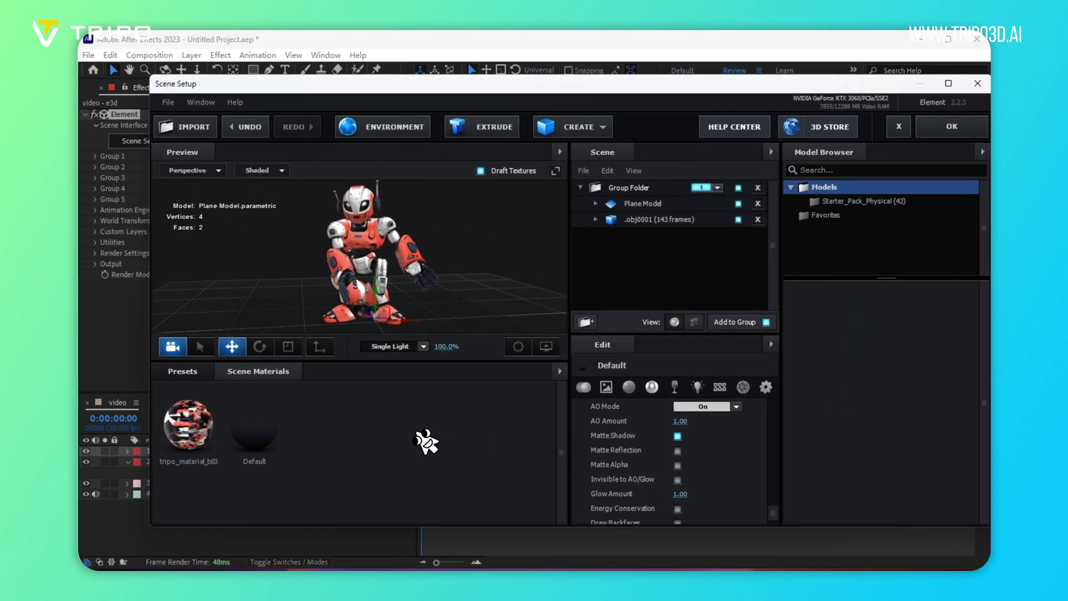
# - Apply the Element scene and create a Group 1 Null from Group Utilities
pyautogui.click(952, 131)
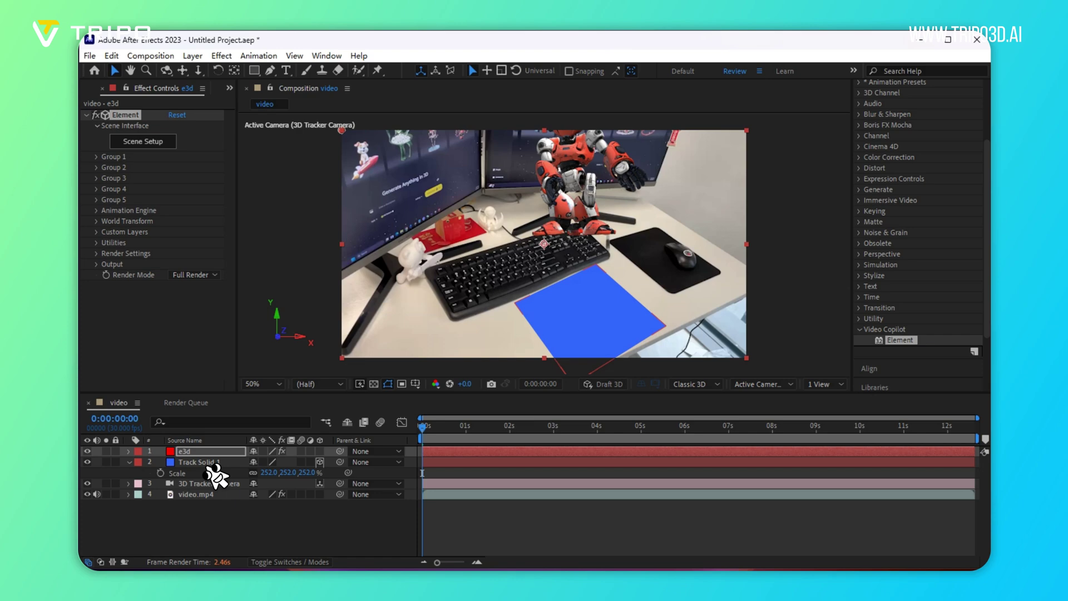
pyautogui.click(114, 157)
pyautogui.click(120, 211)
pyautogui.click(119, 232)
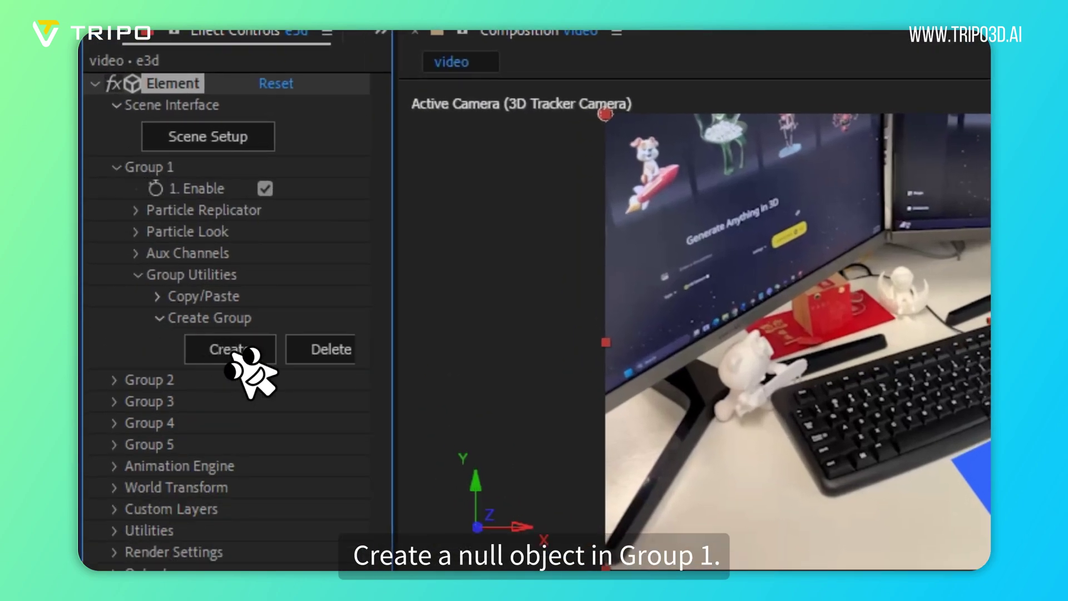
pyautogui.click(234, 352)
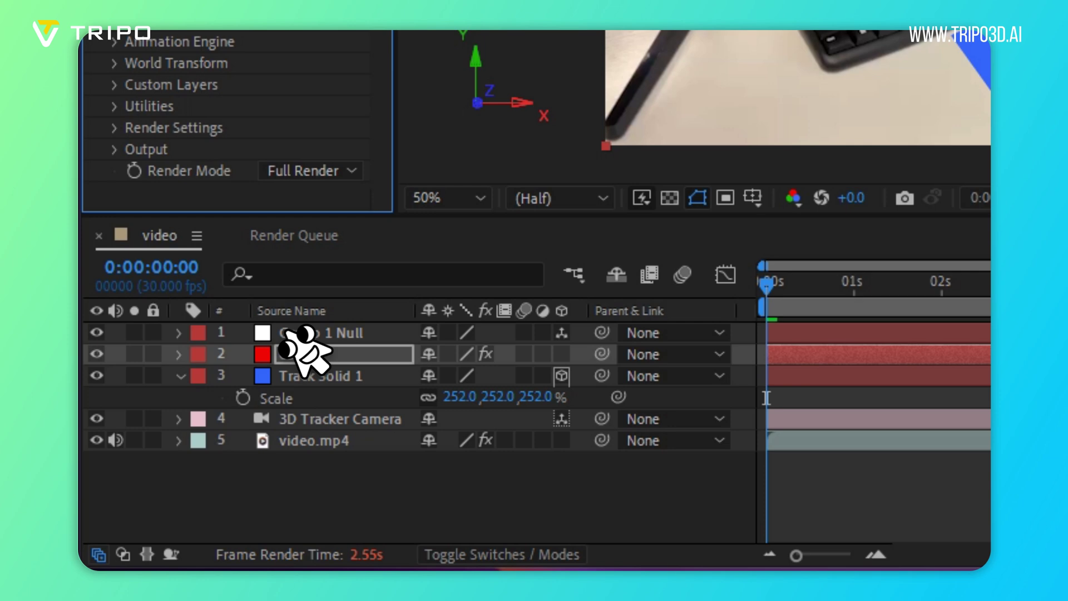
# - Copy Track Solid 1's Position onto Group 1 Null so the robot sits on the tracked plane
pyautogui.click(295, 376)
pyautogui.click(179, 377)
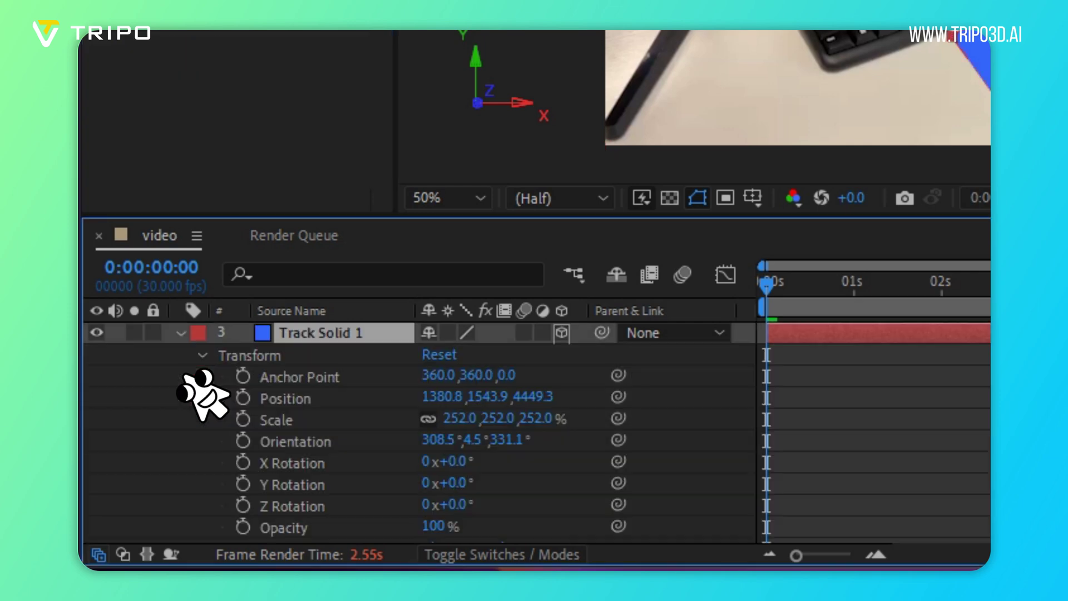
pyautogui.click(313, 398)
pyautogui.scroll(1, 329, 403)
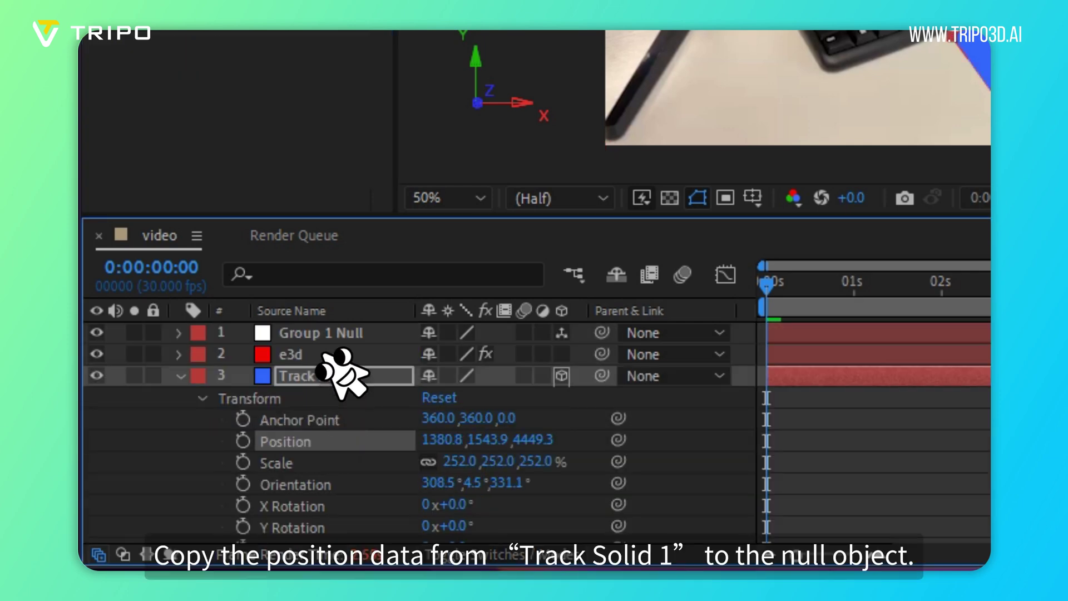
pyautogui.click(339, 333)
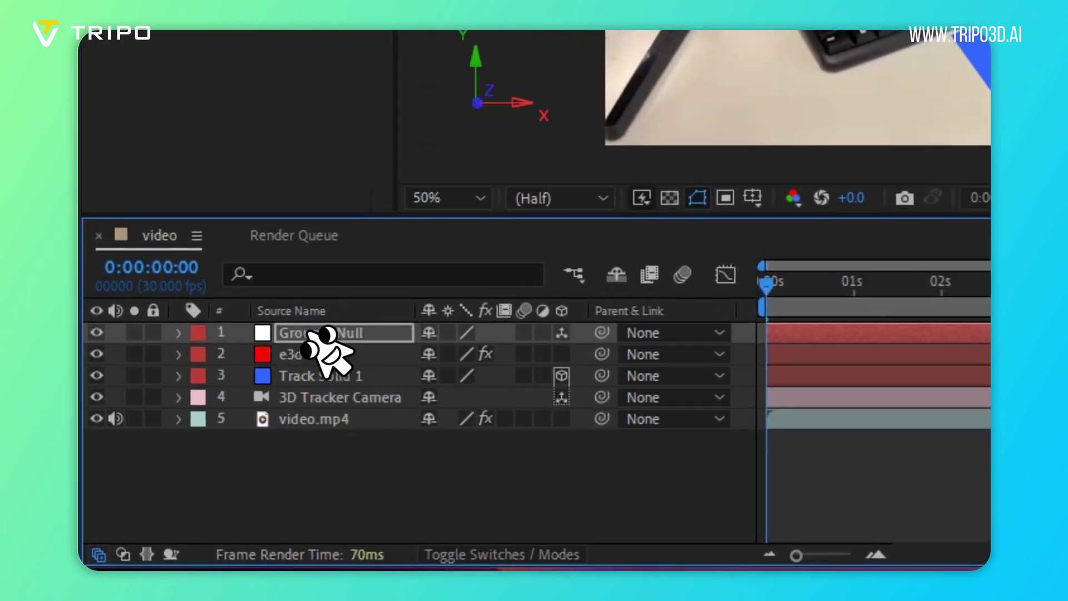
pyautogui.click(317, 333)
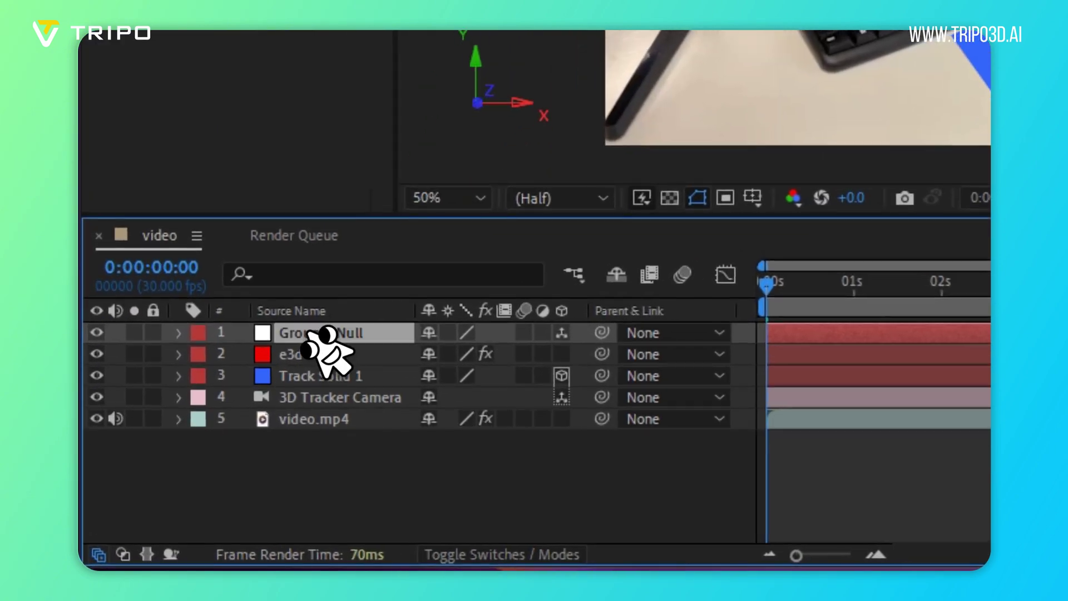
pyautogui.click(317, 355)
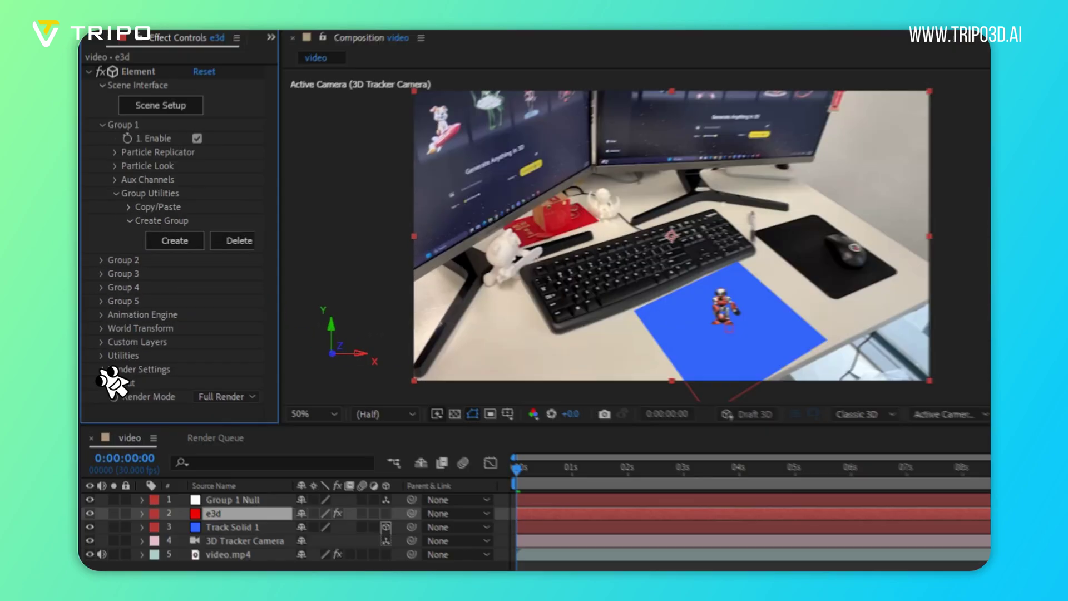
# - Set the e3d Ambient Occlusion SSAO value from 8 to 32
pyautogui.click(114, 349)
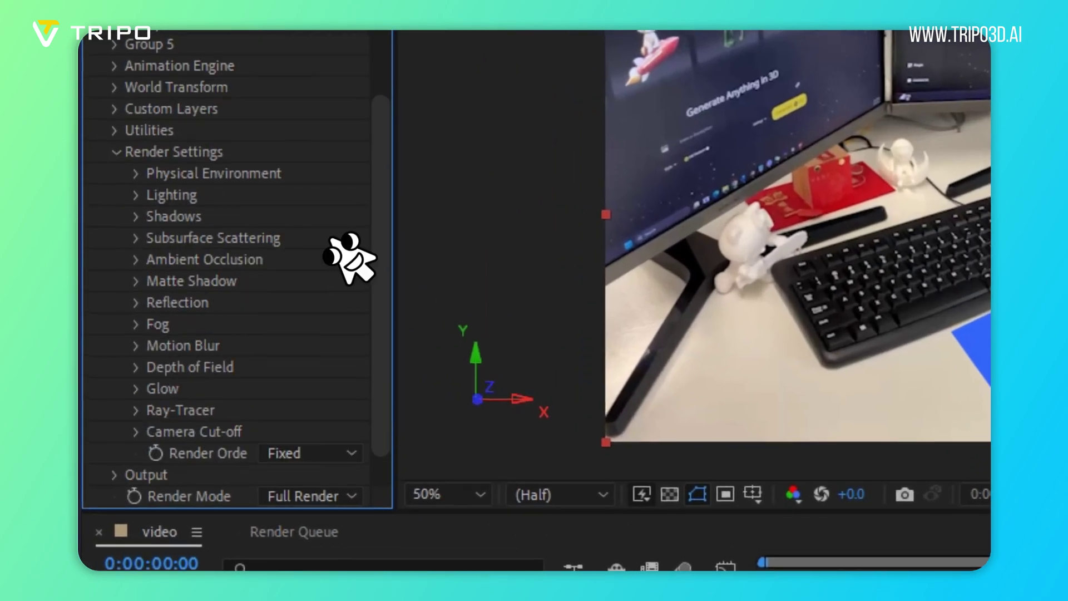
pyautogui.click(136, 259)
pyautogui.scroll(-2, 167, 256)
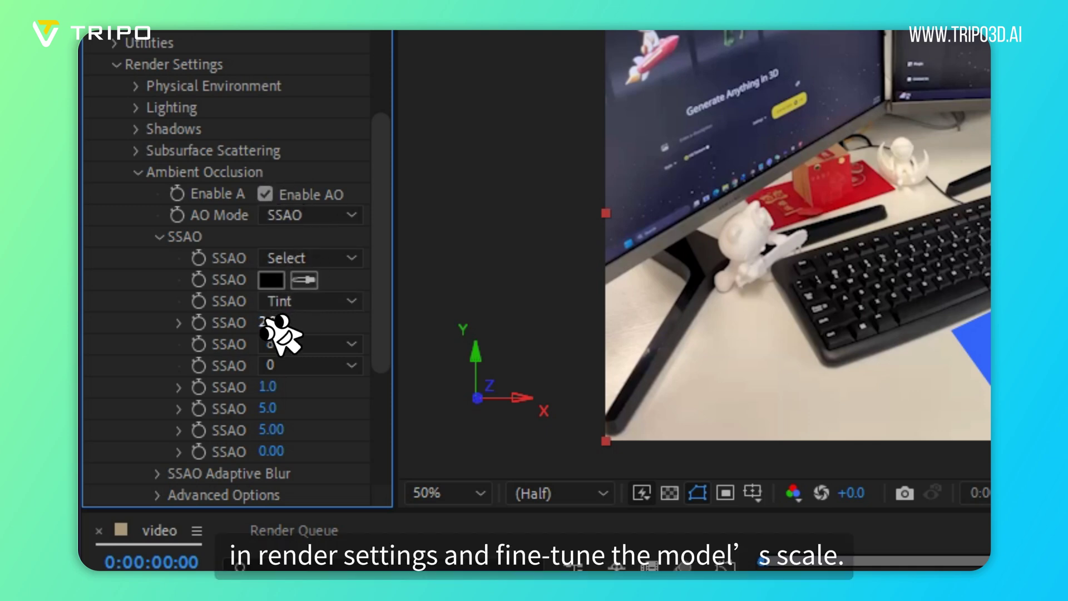
pyautogui.click(350, 342)
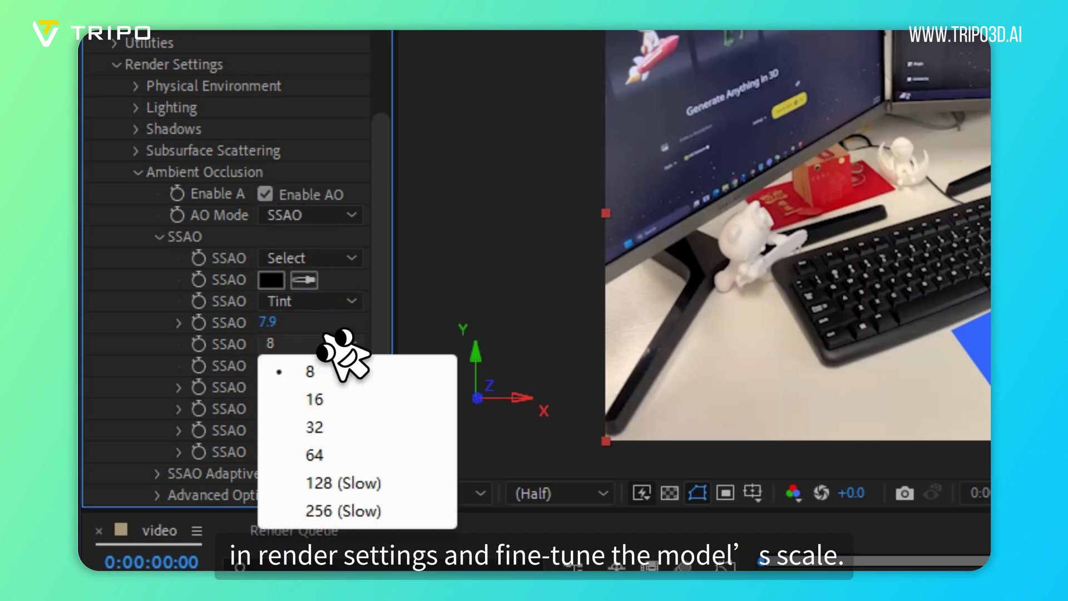
pyautogui.click(323, 424)
# - Scale Group 1 Null up to 598% to enlarge the robot
pyautogui.click(179, 413)
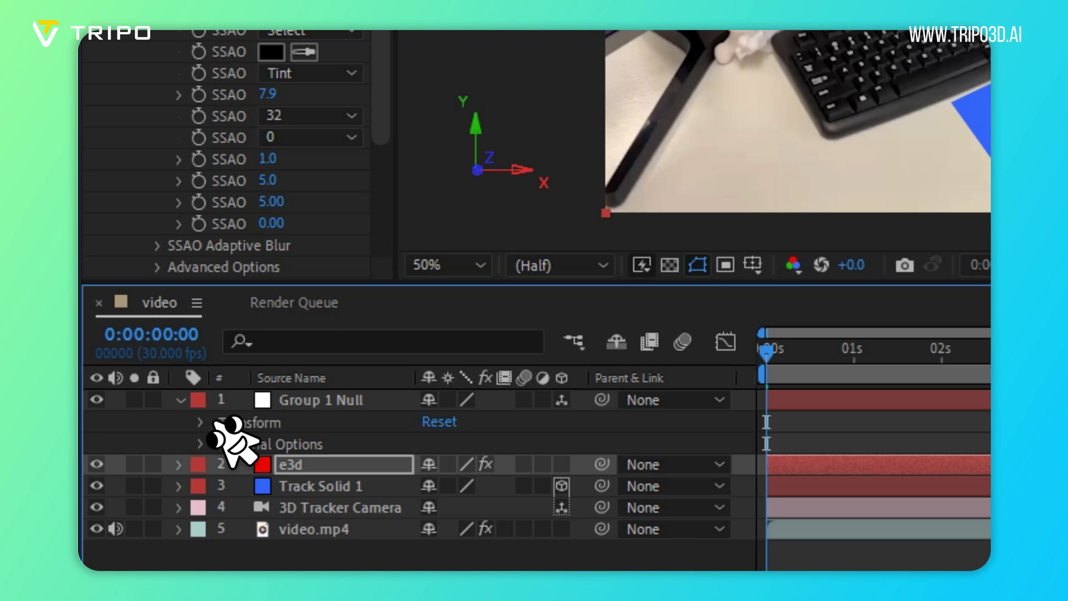
pyautogui.click(304, 413)
pyautogui.press('s')
pyautogui.moveTo(472, 418); pyautogui.dragTo(504, 415)
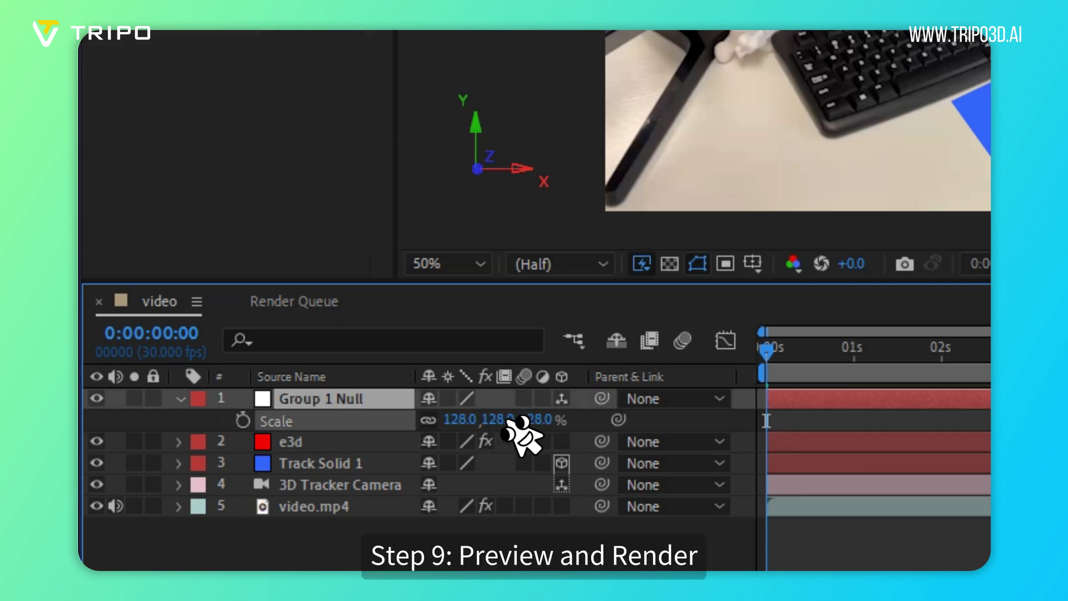
pyautogui.moveTo(122, 414); pyautogui.dragTo(341, 399)
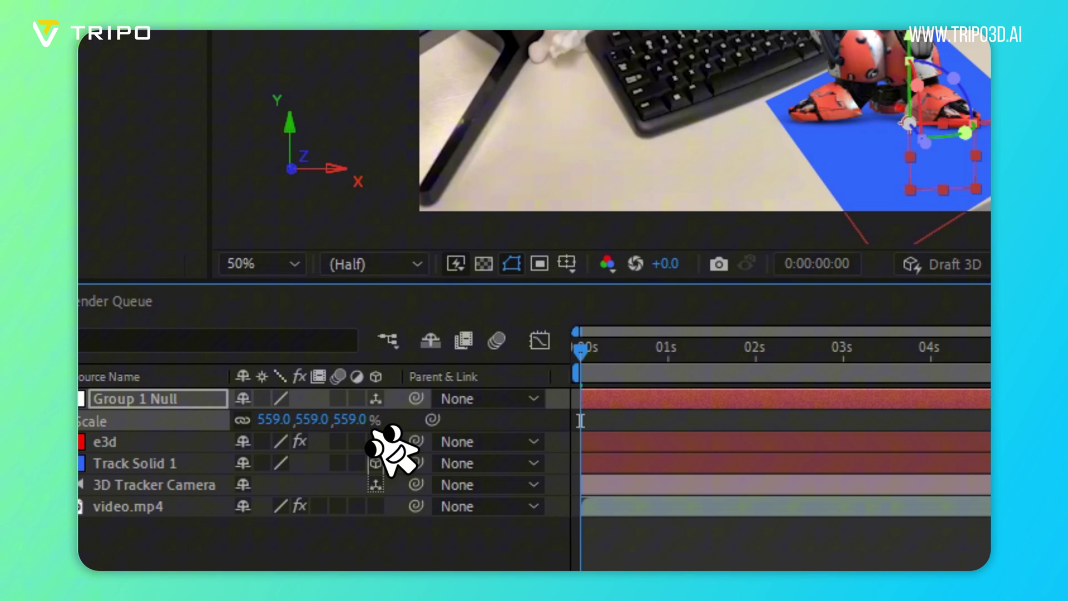
pyautogui.moveTo(392, 451); pyautogui.dragTo(361, 431)
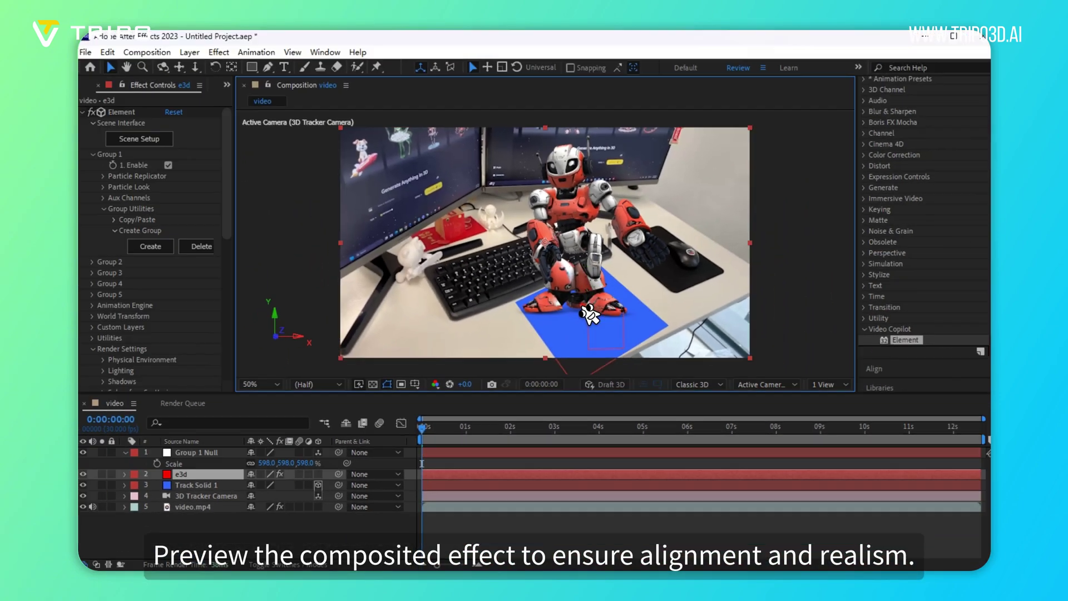
# - Reposition the robot on the desk, hide Track Solid 1, and preview around 5 seconds
pyautogui.click(916, 135)
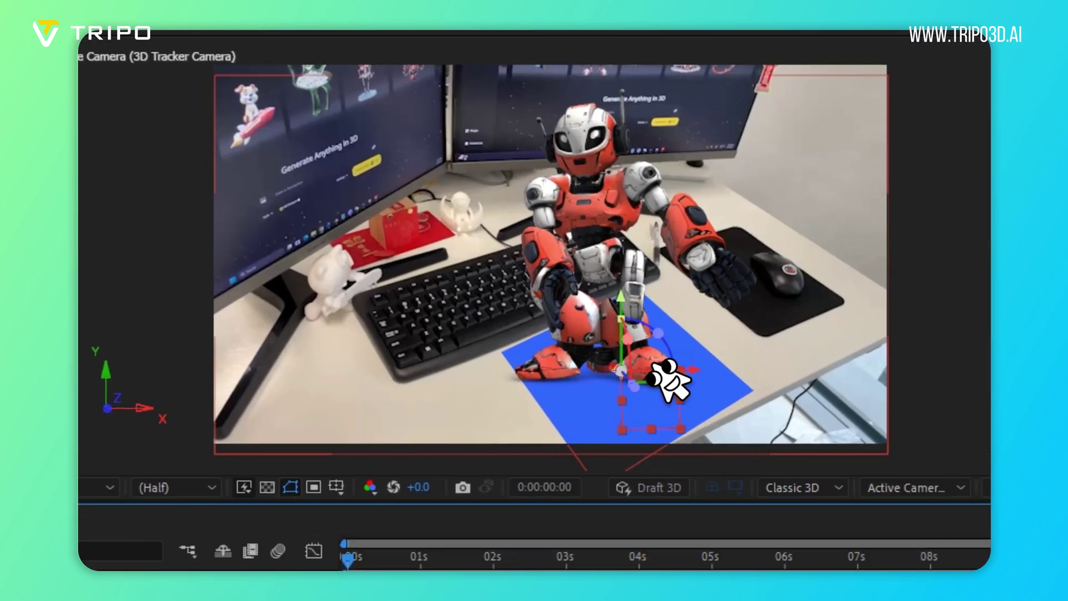
pyautogui.moveTo(628, 342); pyautogui.dragTo(639, 369)
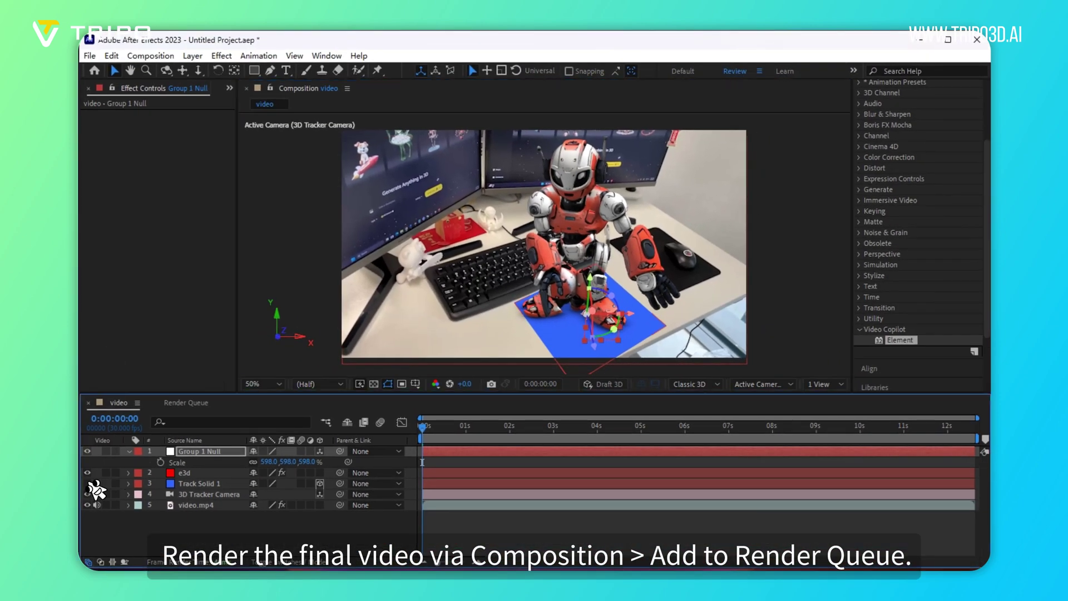
pyautogui.click(89, 483)
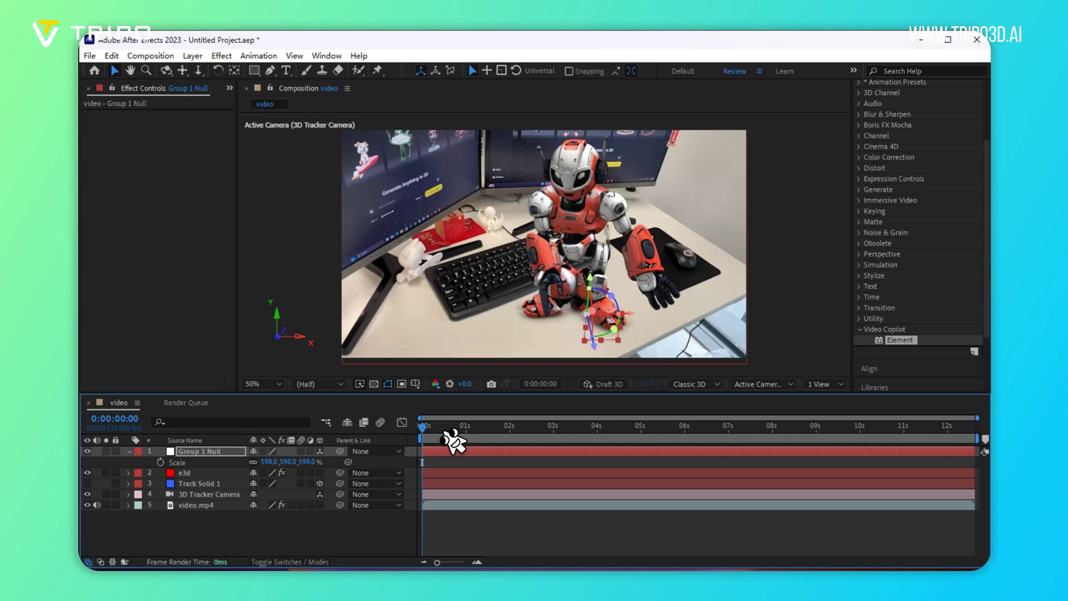
pyautogui.moveTo(424, 429); pyautogui.dragTo(649, 436)
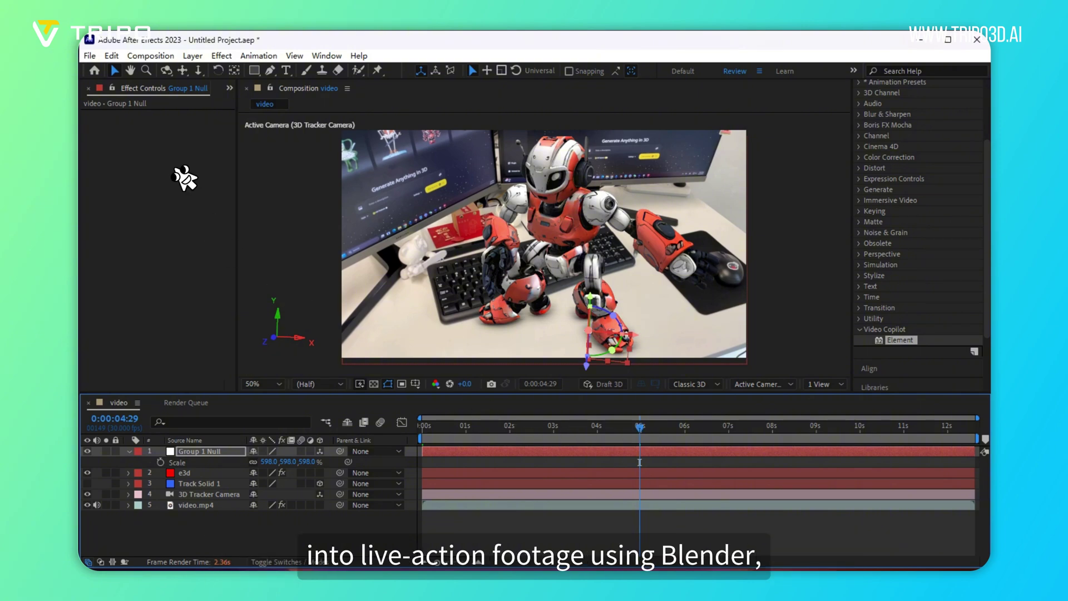
# - Queue the video composition and render it as H.264 to video_1.mp4
pyautogui.click(90, 56)
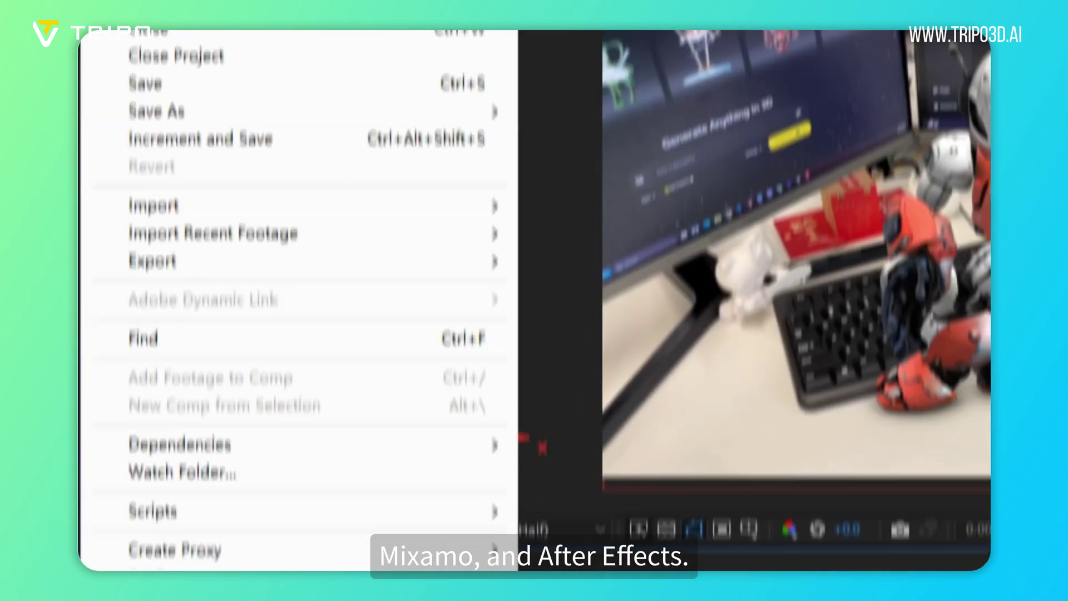
pyautogui.moveTo(206, 254)
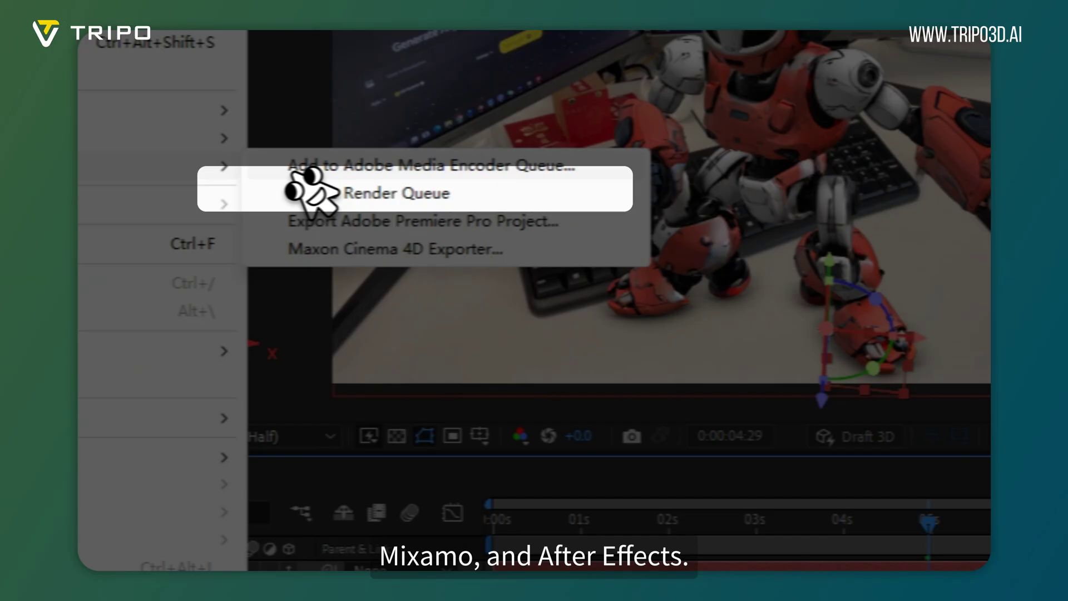
pyautogui.click(311, 192)
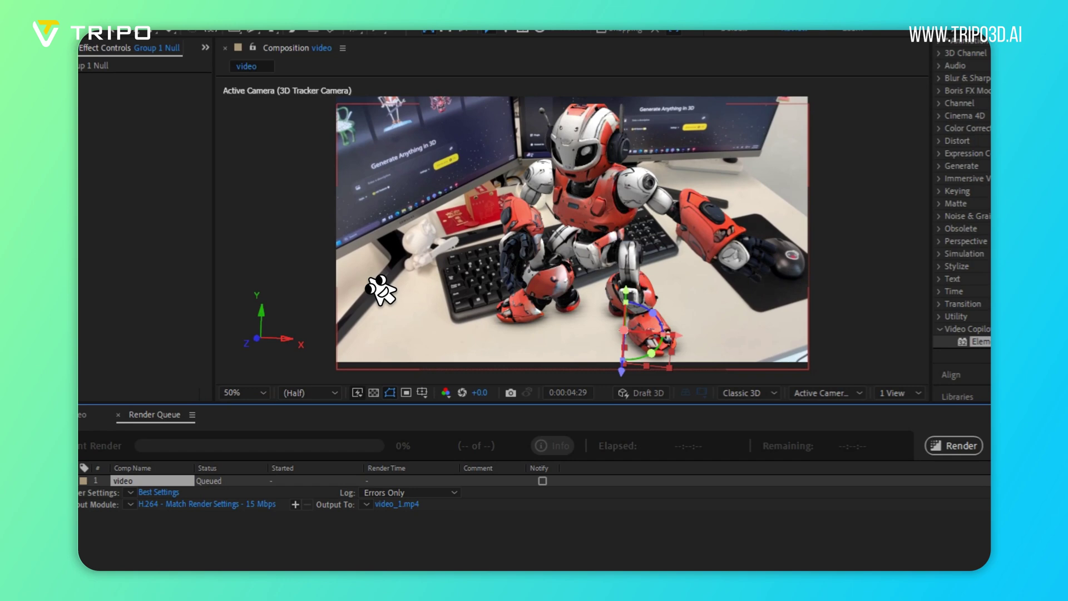
pyautogui.click(889, 435)
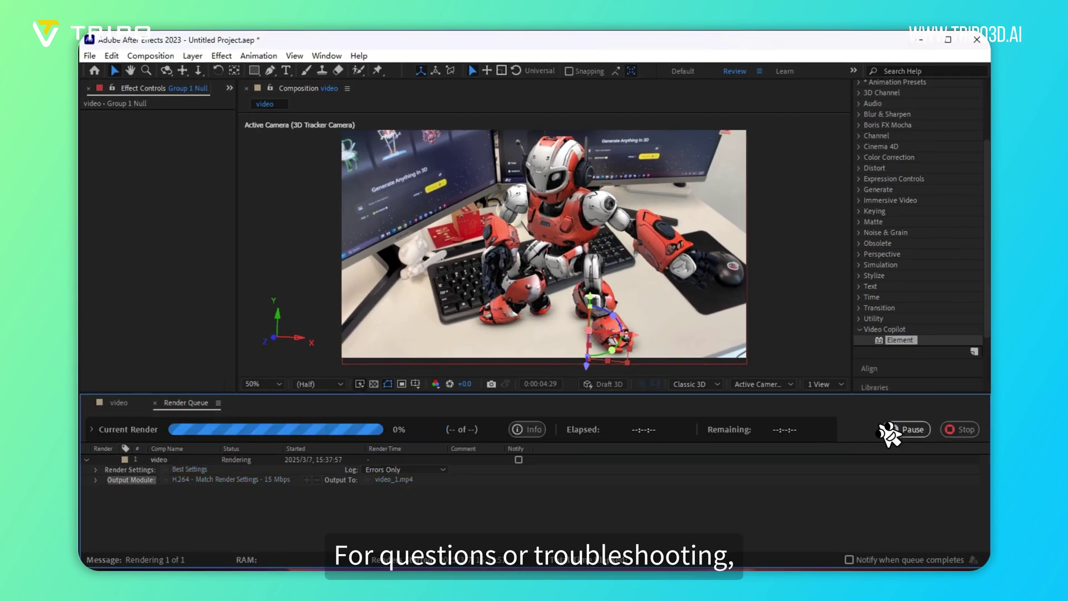